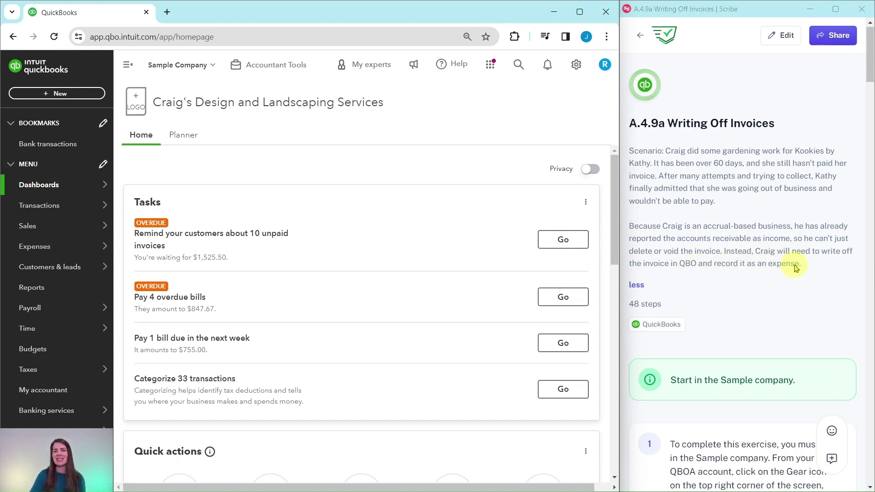
# Open the Balance Sheet report for the sample company
pyautogui.scroll(-4, 783, 269)
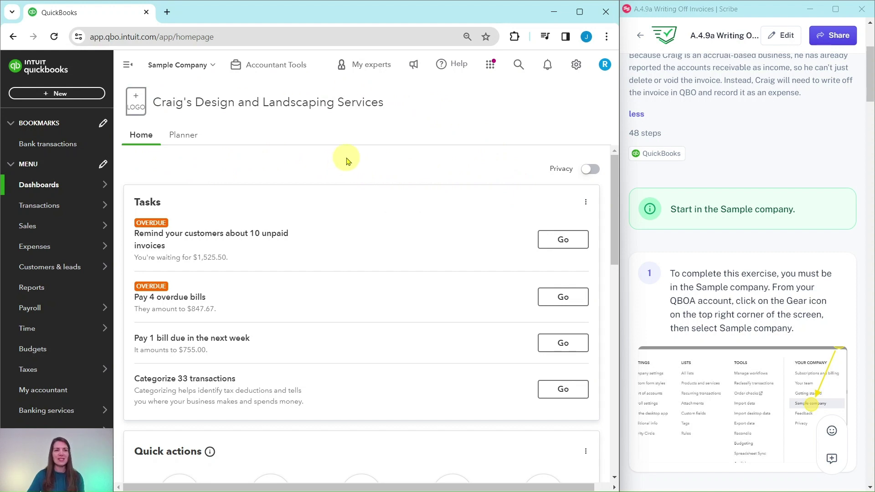
pyautogui.scroll(-7, 742, 223)
pyautogui.scroll(-6, 734, 206)
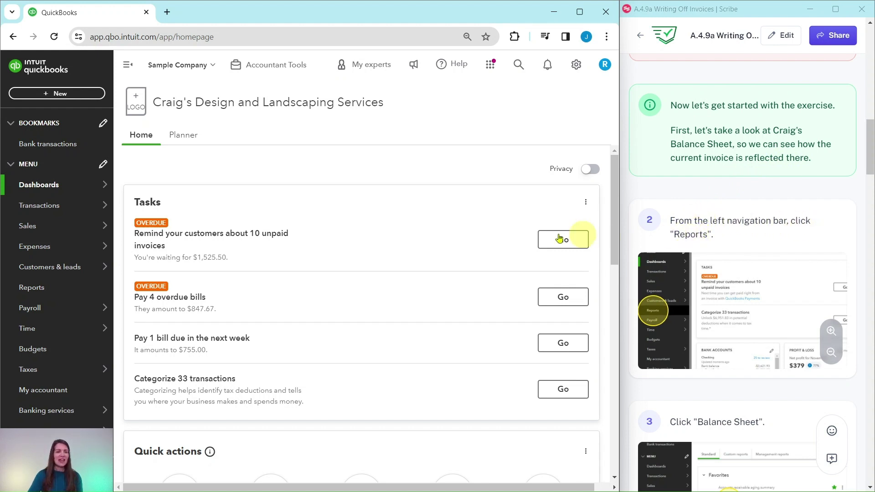
pyautogui.click(29, 291)
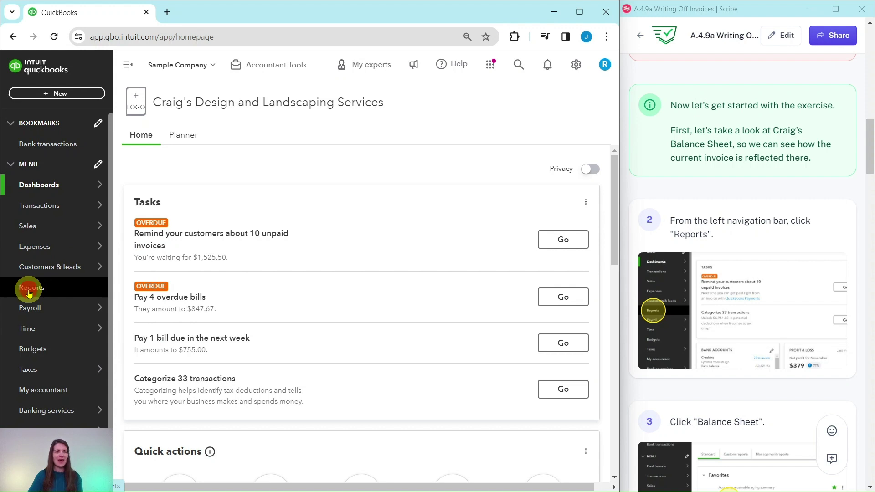
pyautogui.scroll(-6, 731, 314)
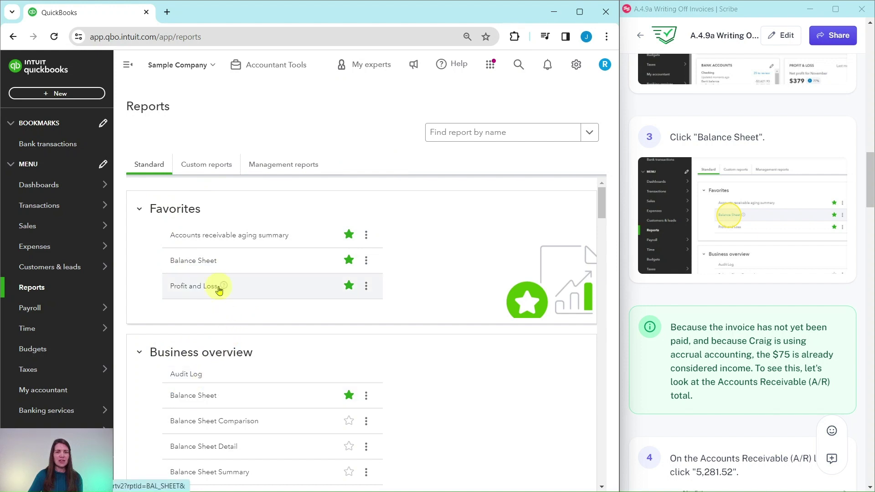
pyautogui.click(192, 261)
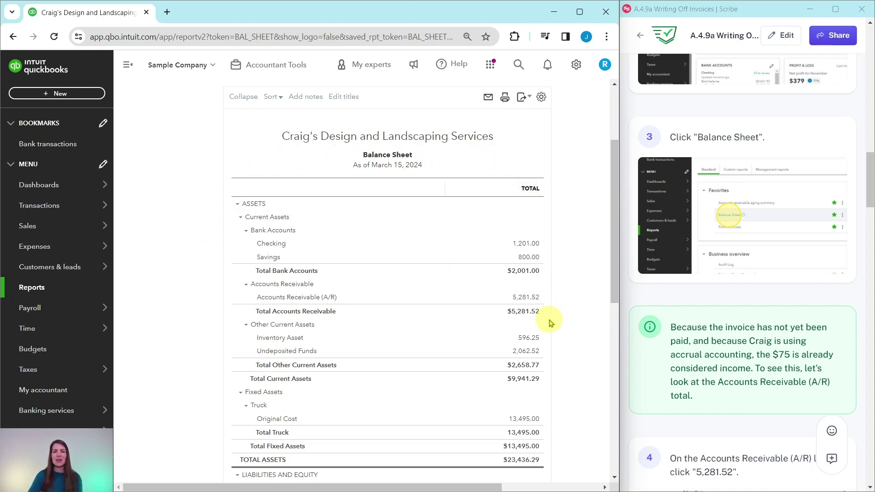
# Open the transaction details behind the Accounts Receivable (A/R) total on the Balance Sheet and dismiss the modern view introduction
pyautogui.scroll(-5, 715, 301)
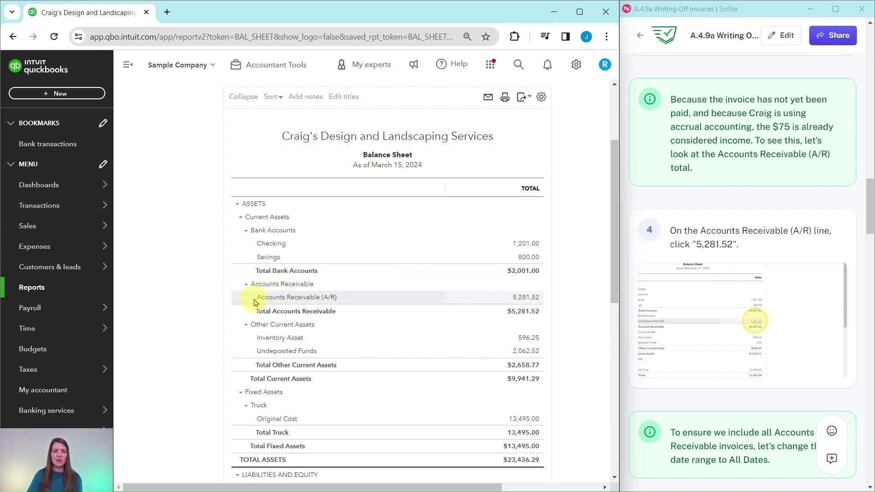
pyautogui.click(528, 298)
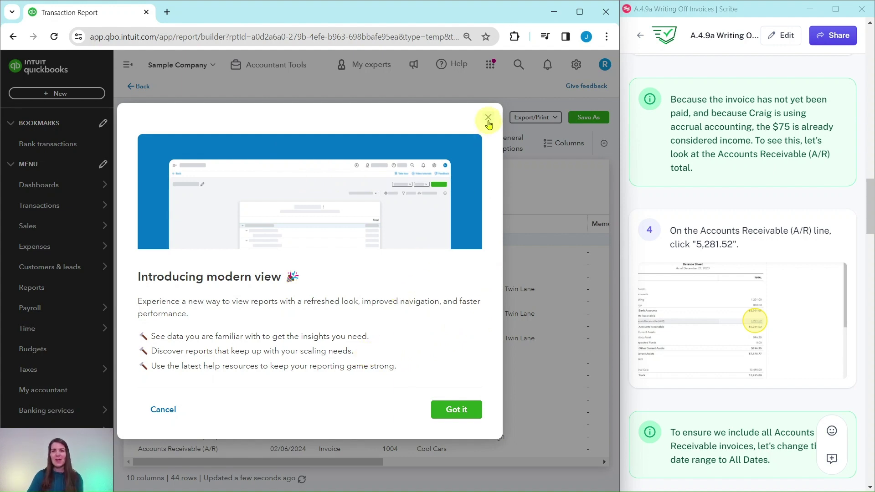
pyautogui.click(489, 119)
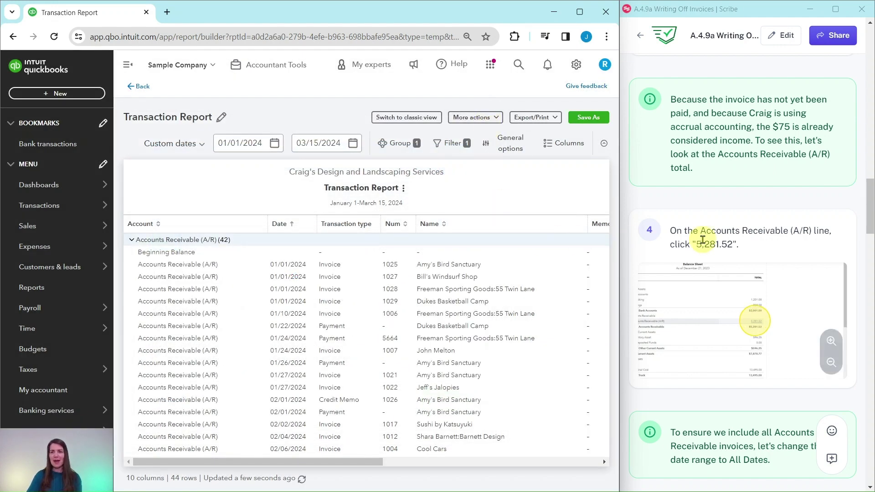
# Set the Transaction Report's date range to All Dates
pyautogui.scroll(-2, 712, 208)
pyautogui.scroll(-5, 712, 208)
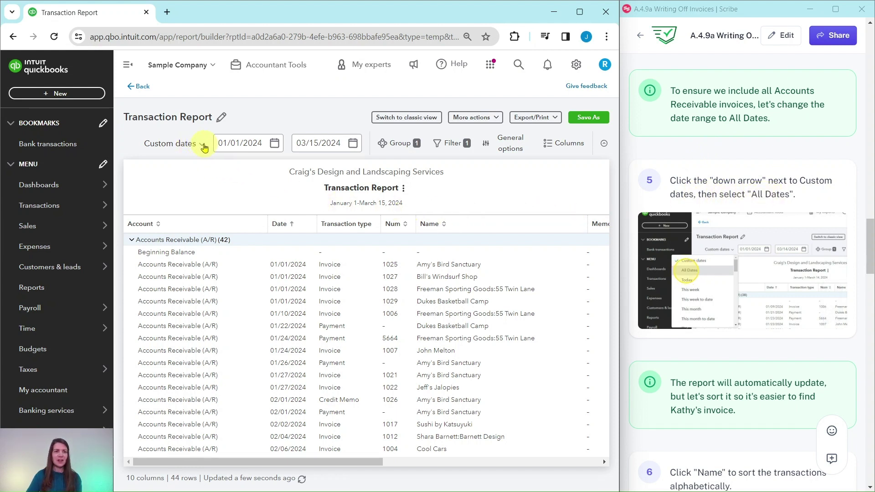
pyautogui.click(202, 145)
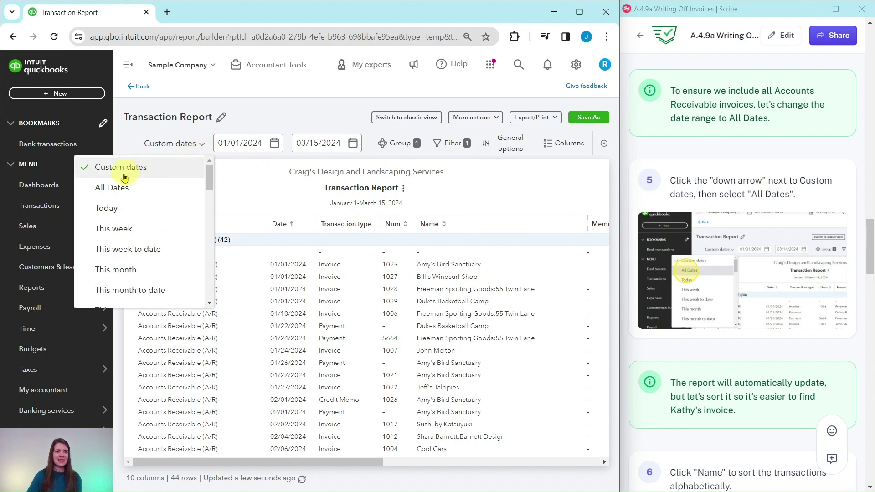
pyautogui.click(110, 188)
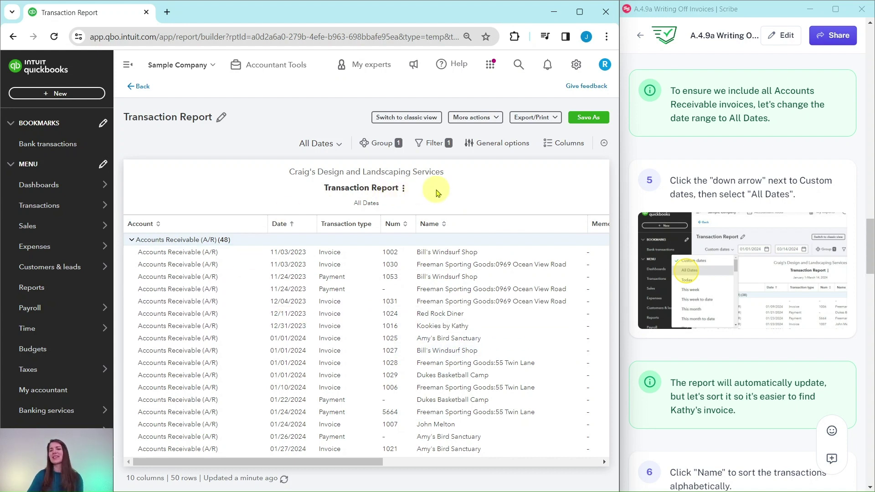
# Sort the Transaction Report alphabetically by customer name
pyautogui.scroll(-1, 722, 201)
pyautogui.scroll(-7, 721, 201)
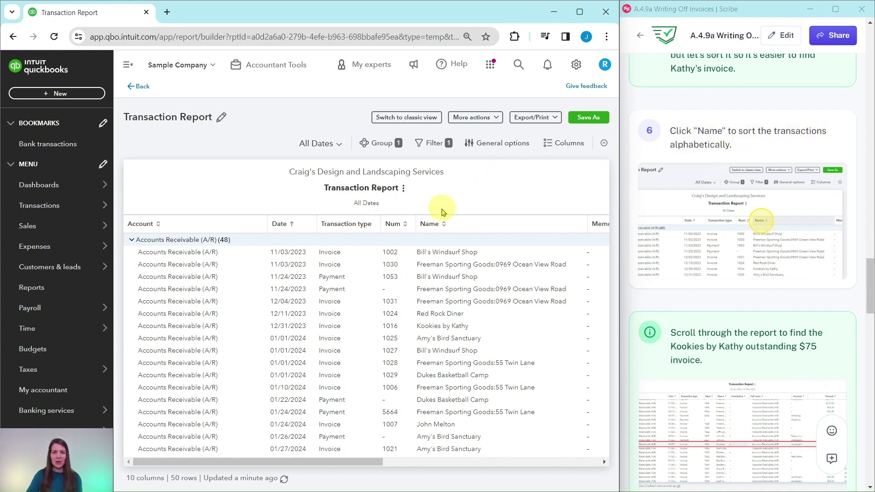
pyautogui.click(430, 224)
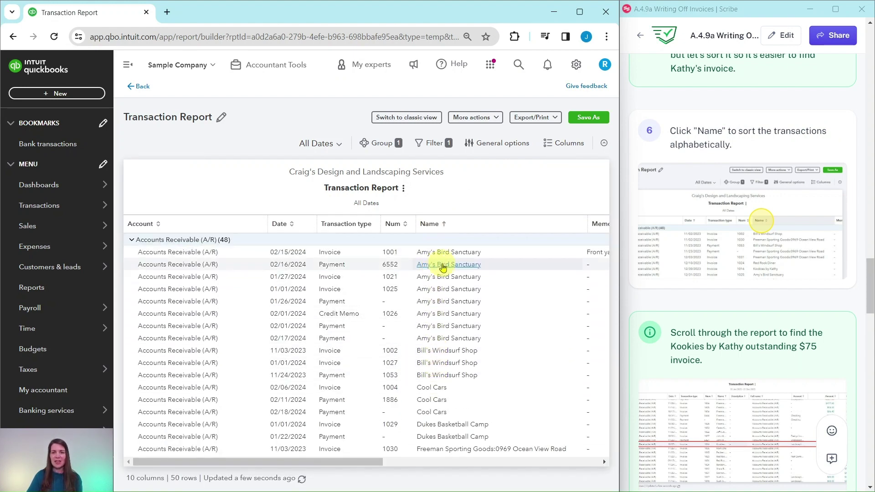
# Find the Kookies by Kathy invoice in the report and examine its account, amount and balance columns
pyautogui.scroll(-4, 748, 206)
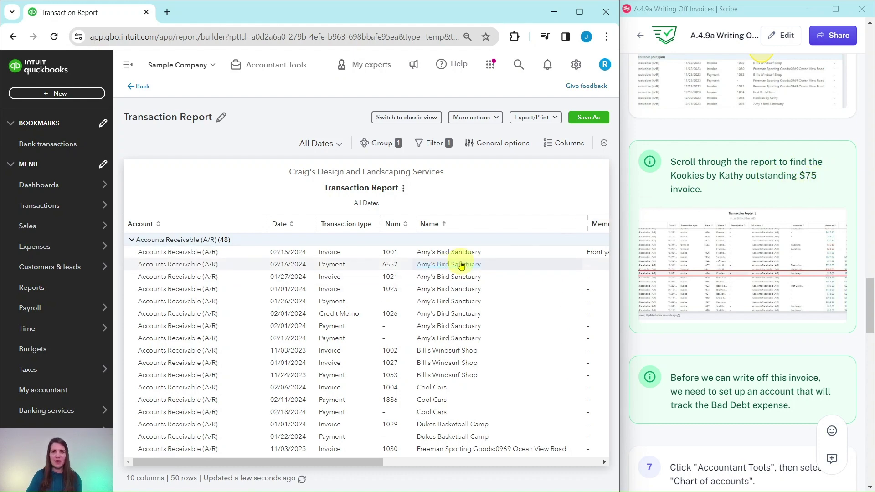
pyautogui.scroll(-8, 459, 265)
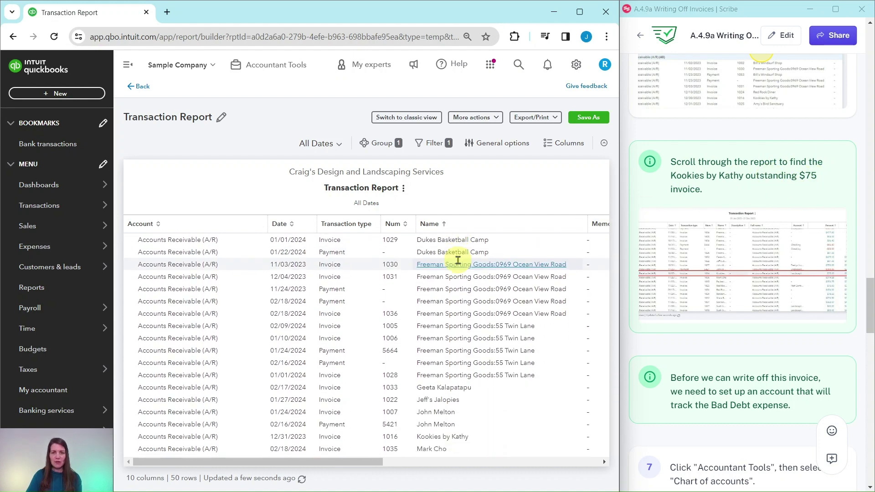
pyautogui.scroll(-2, 454, 263)
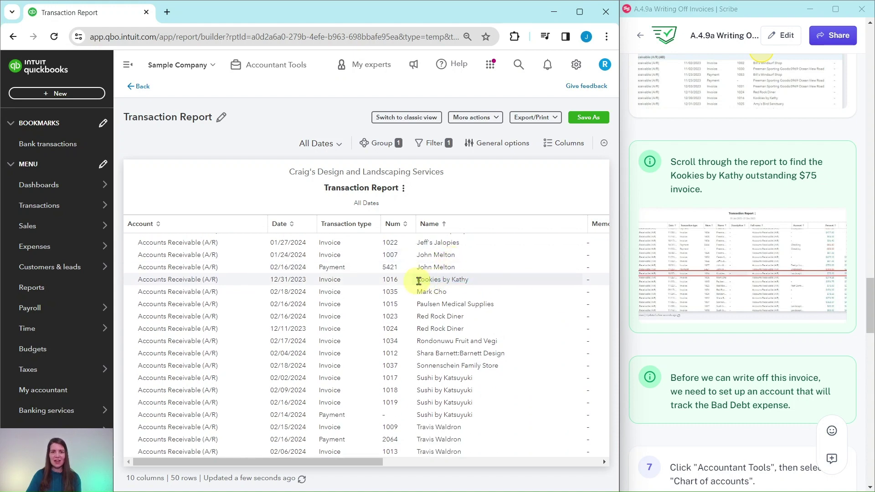
pyautogui.moveTo(381, 462); pyautogui.dragTo(523, 463)
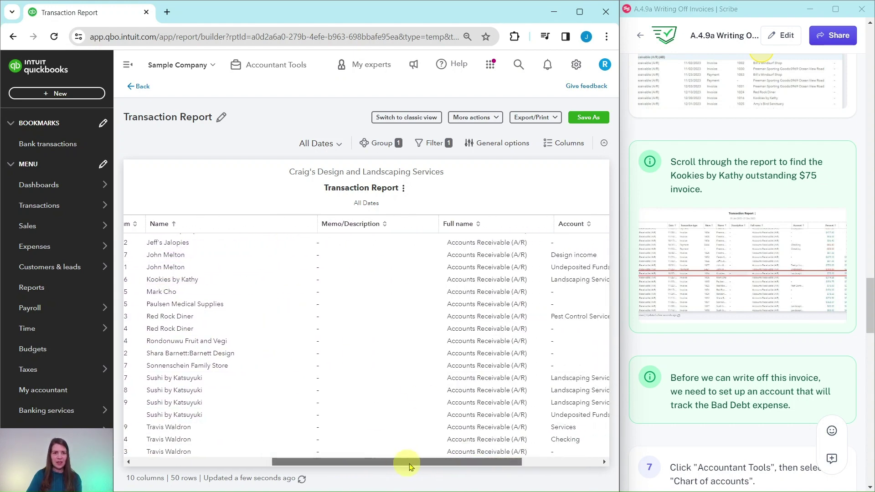
pyautogui.moveTo(409, 464); pyautogui.dragTo(504, 463)
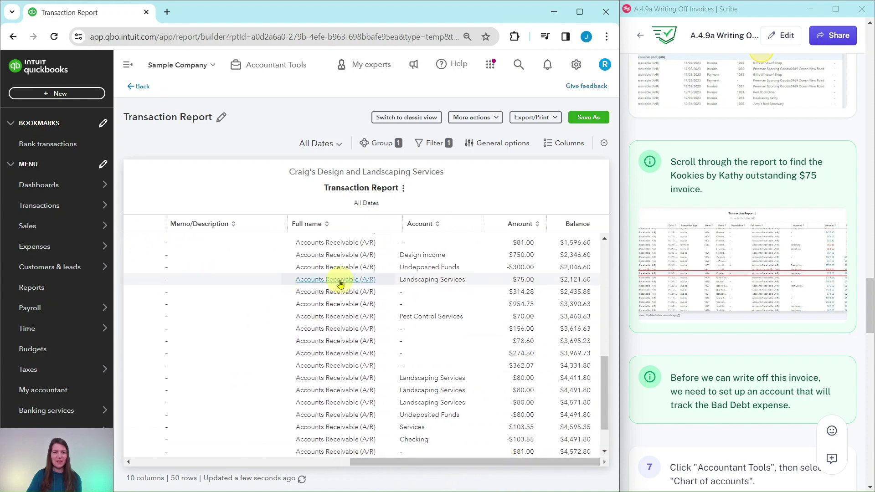
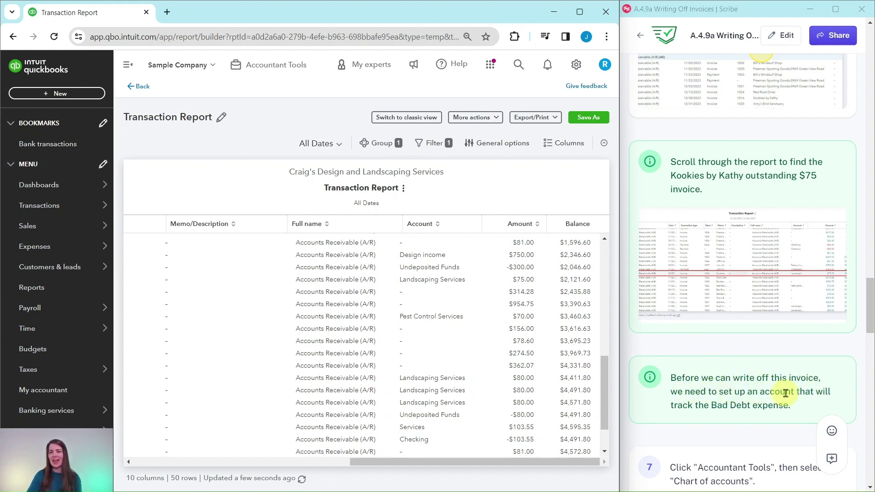
# Open the Chart of accounts from the accountant quick links
pyautogui.moveTo(730, 327)
pyautogui.scroll(-7, 729, 328)
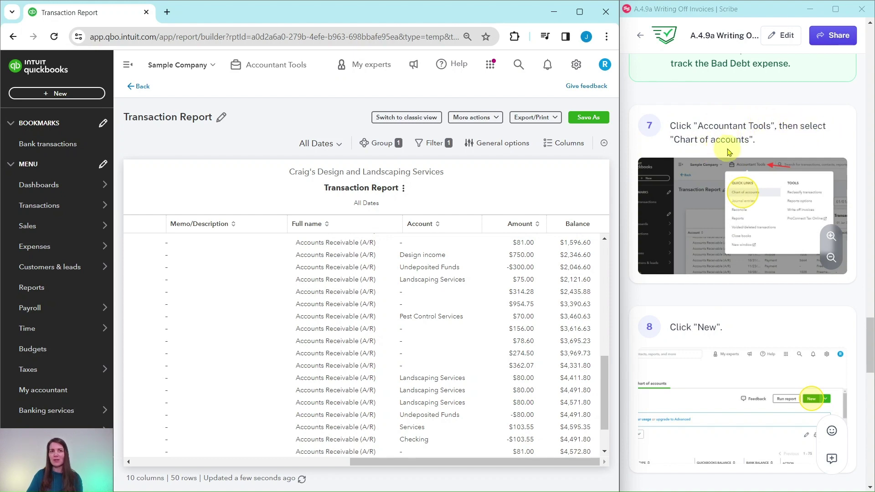
pyautogui.click(266, 68)
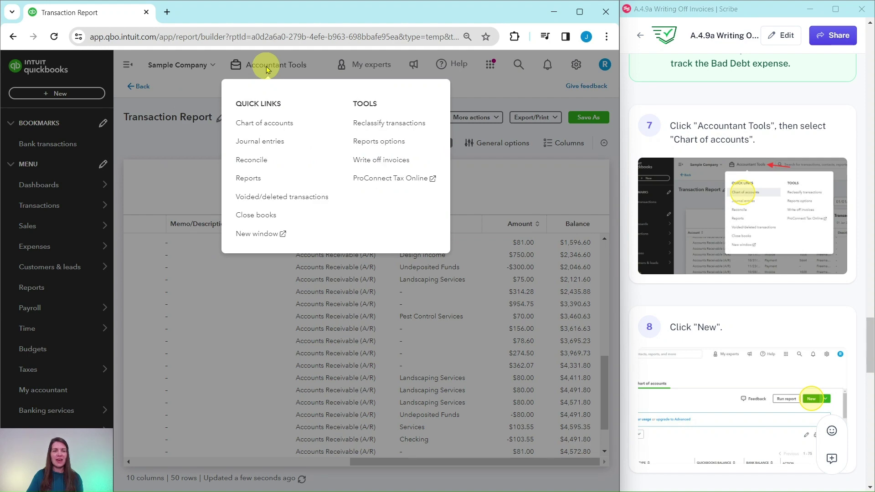
pyautogui.click(261, 129)
pyautogui.scroll(-4, 759, 142)
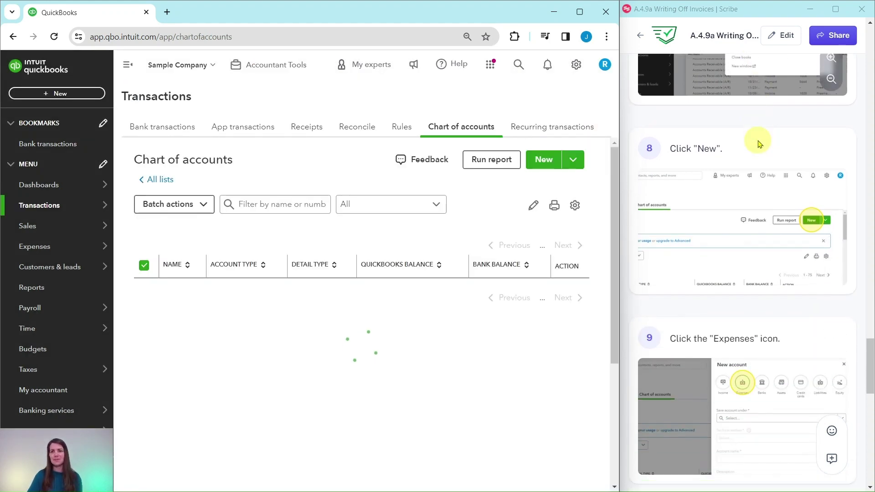
pyautogui.scroll(-1, 759, 142)
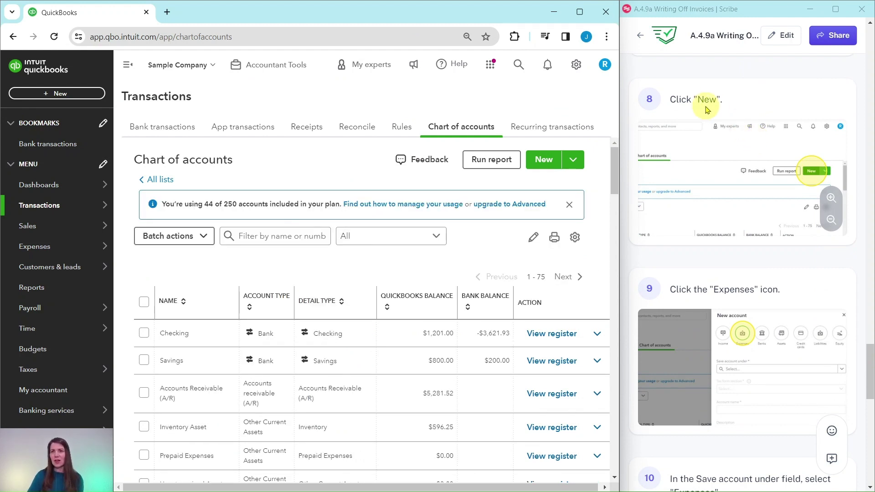
# Start a new account of the Expenses type and save it under the parent category Expenses
pyautogui.click(543, 164)
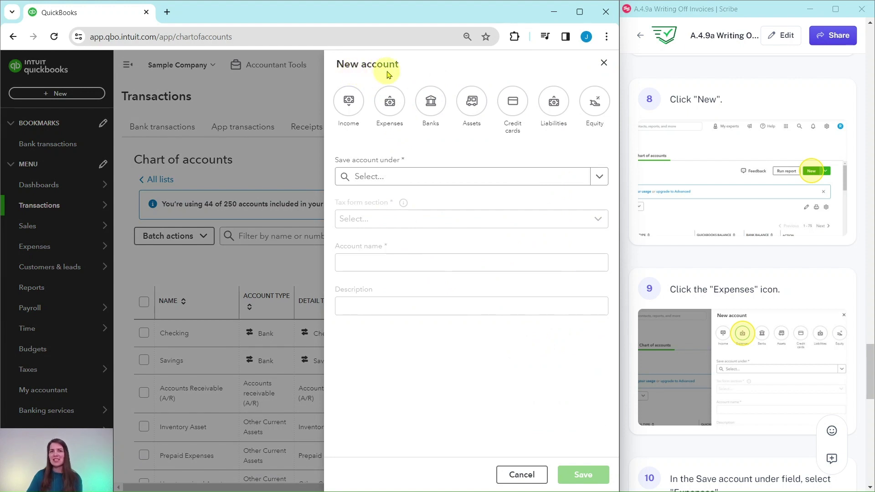
pyautogui.click(392, 105)
pyautogui.scroll(-6, 752, 201)
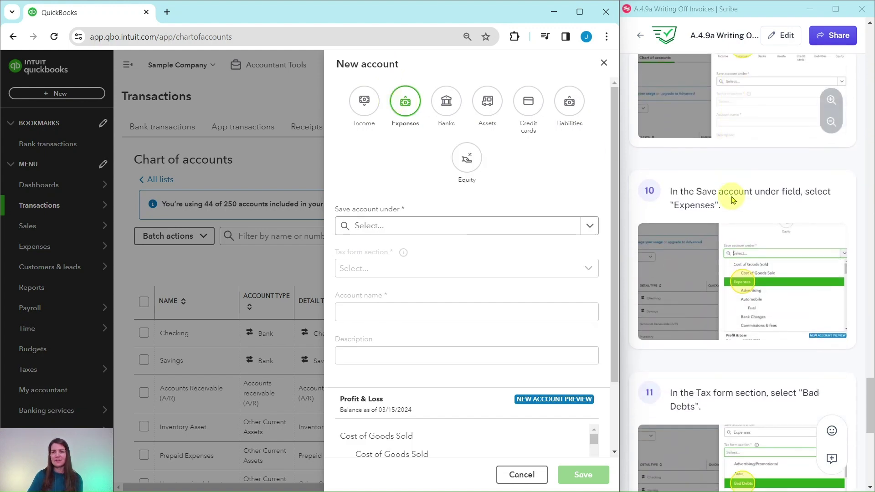
pyautogui.scroll(-2, 730, 198)
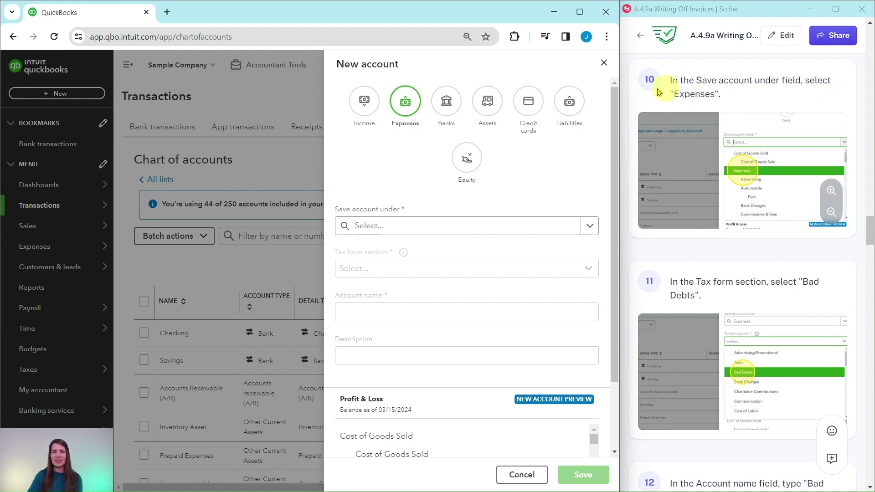
pyautogui.click(395, 228)
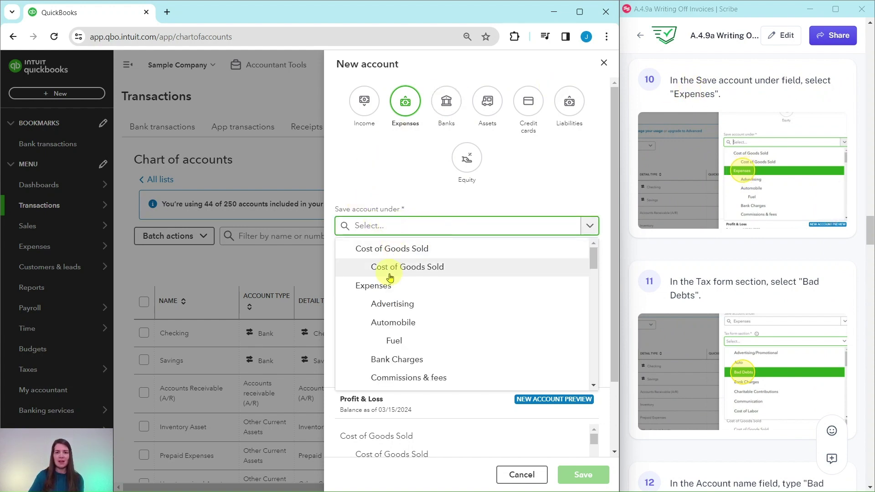
pyautogui.click(366, 287)
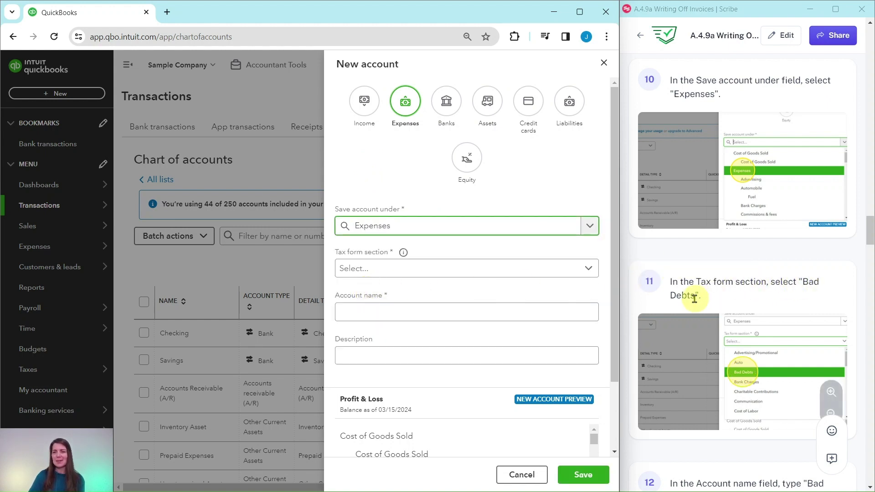
# Set the new account's tax form section to Bad Debts, name the account Bad Debts, and save it
pyautogui.click(377, 271)
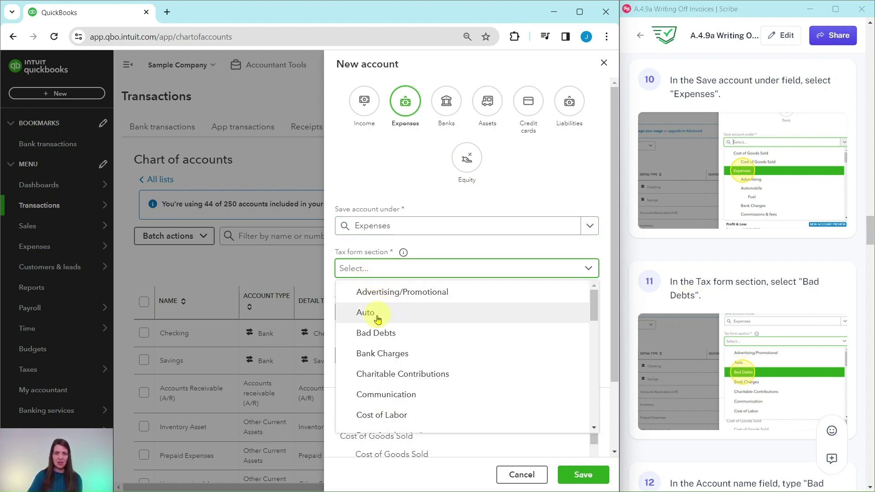
pyautogui.click(374, 333)
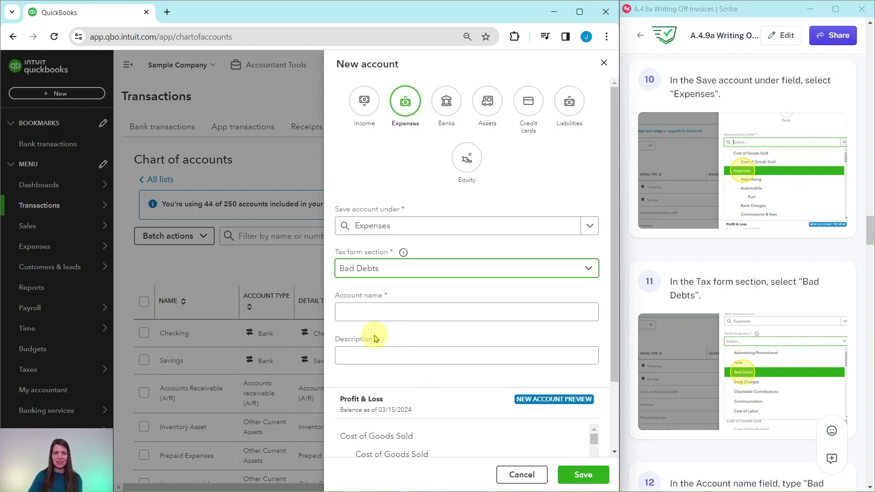
pyautogui.scroll(-7, 729, 283)
pyautogui.scroll(-1, 722, 280)
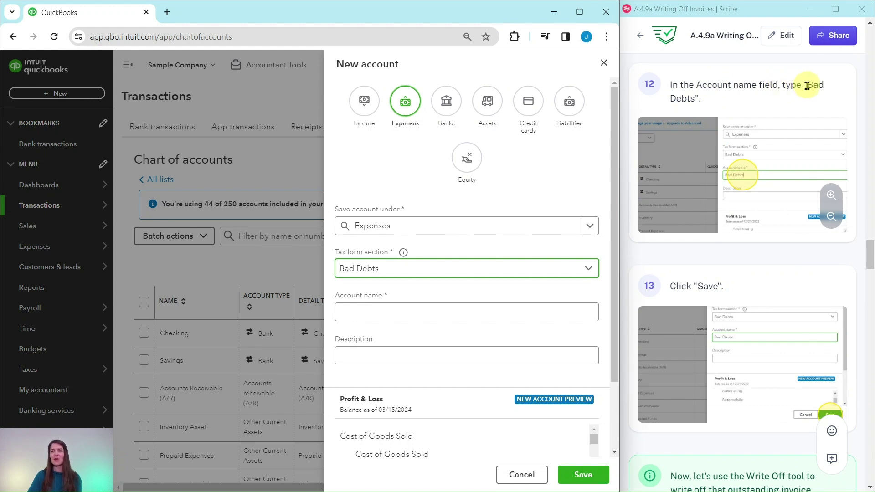
pyautogui.click(386, 317)
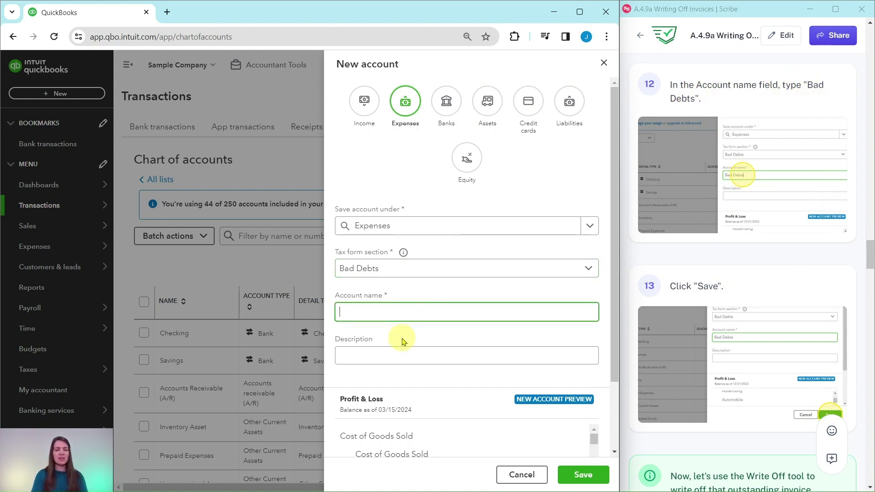
pyautogui.write('Bad Debts')
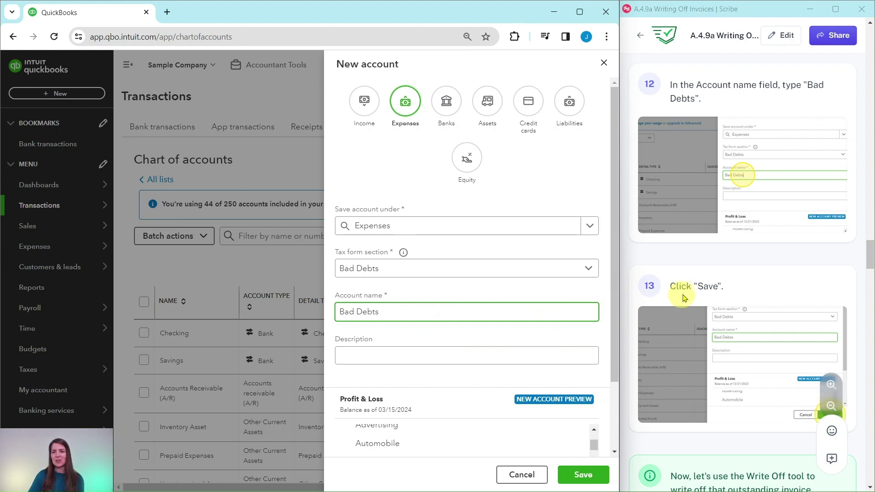
pyautogui.click(587, 477)
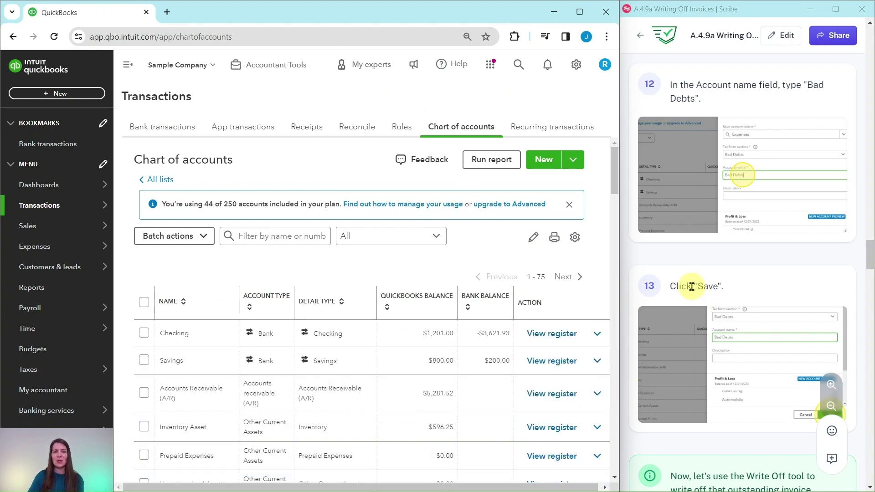
pyautogui.scroll(-5, 704, 274)
pyautogui.scroll(-3, 705, 254)
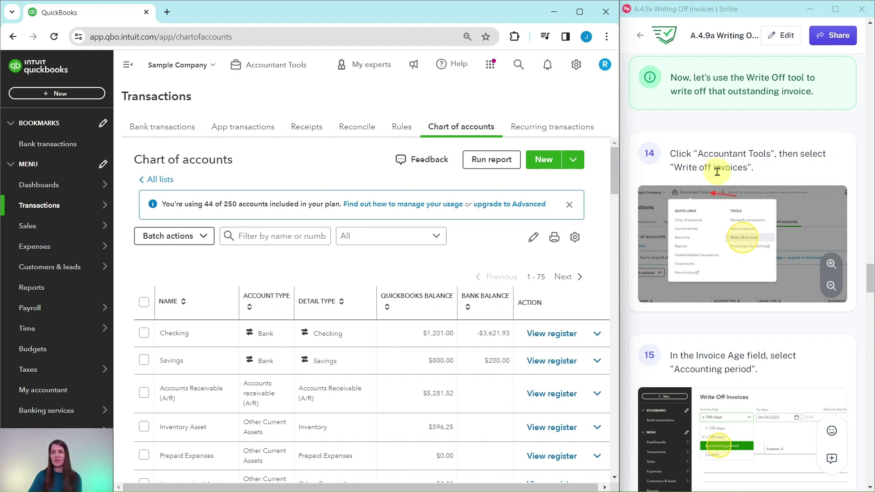
# Open the Write off invoices tool from the accountant tools
pyautogui.click(268, 68)
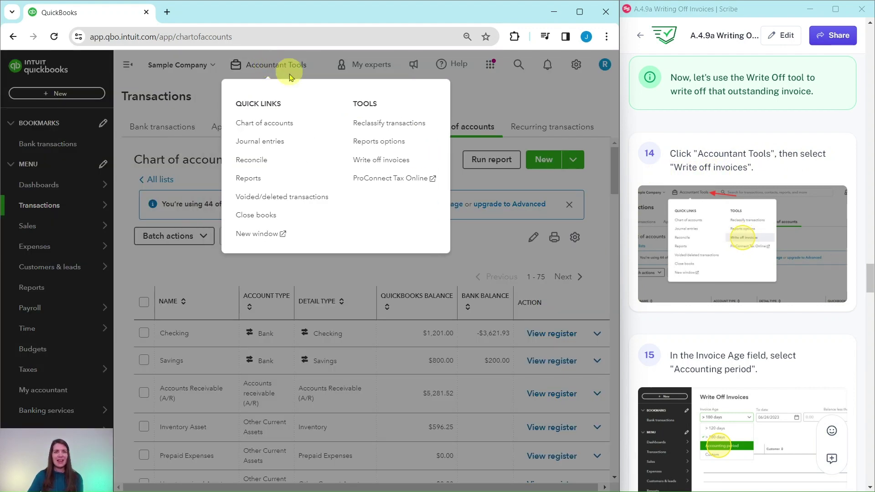
pyautogui.click(376, 161)
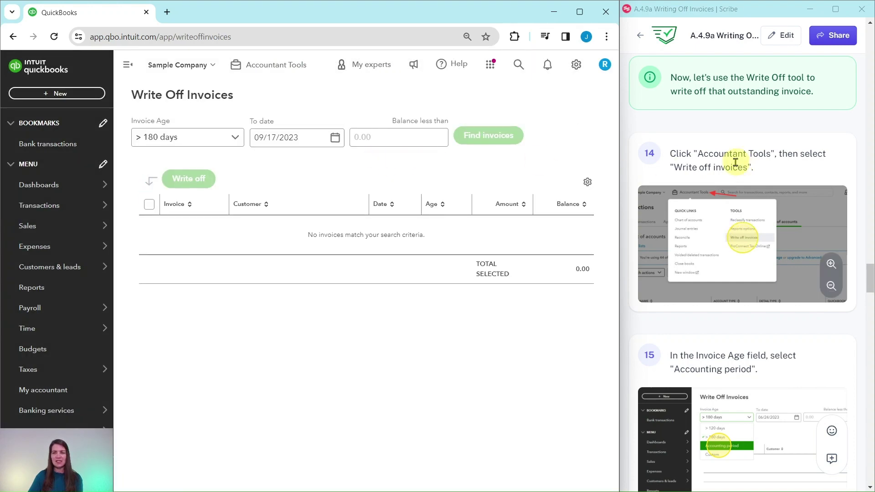
pyautogui.scroll(-1, 734, 163)
pyautogui.scroll(-5, 734, 162)
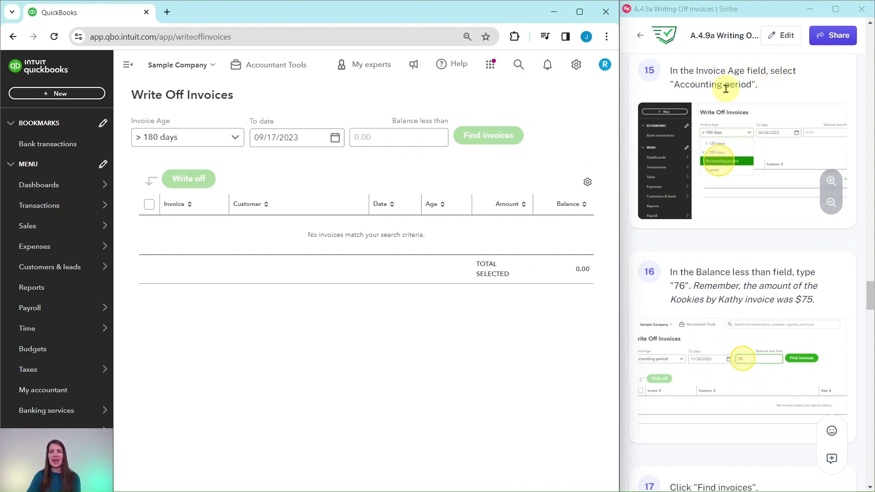
# Find invoices with the invoice age set to Accounting period and a balance less than 76
pyautogui.click(236, 138)
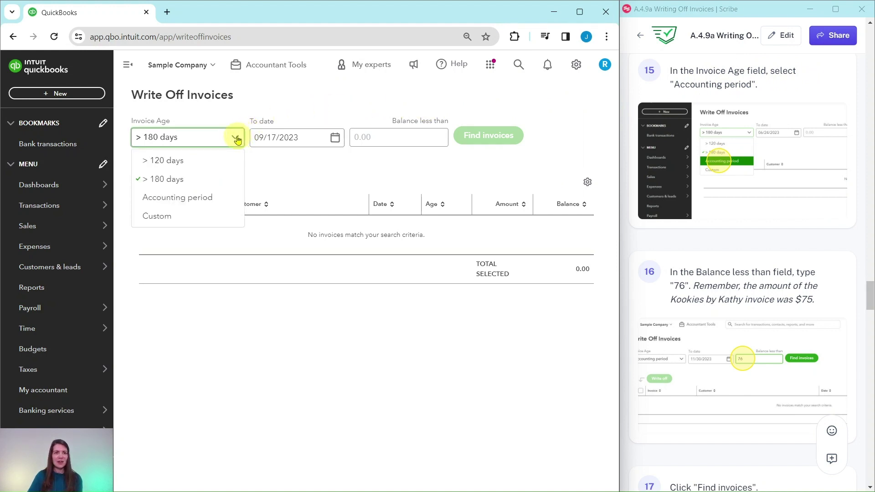
pyautogui.click(172, 198)
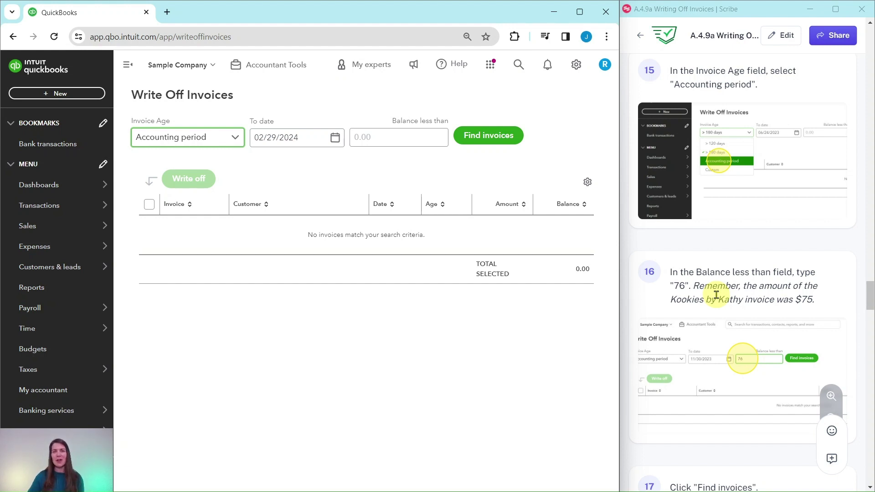
pyautogui.click(378, 135)
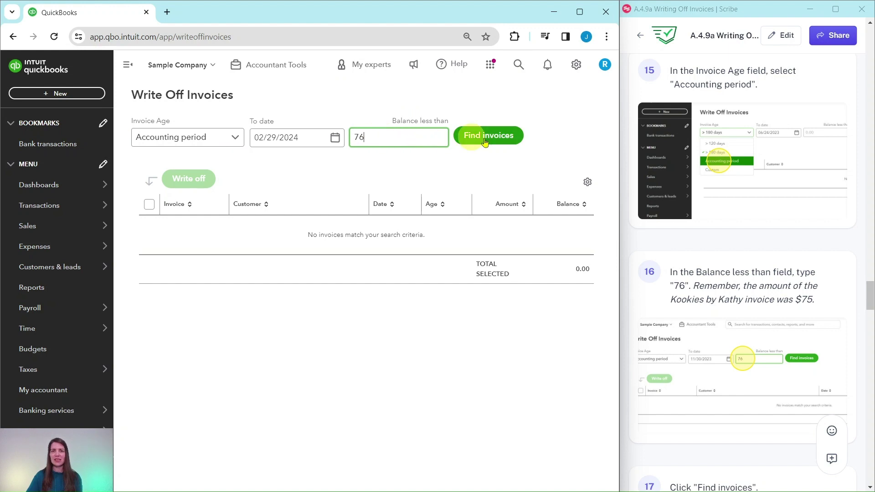
pyautogui.scroll(-8, 718, 190)
pyautogui.scroll(-1, 719, 182)
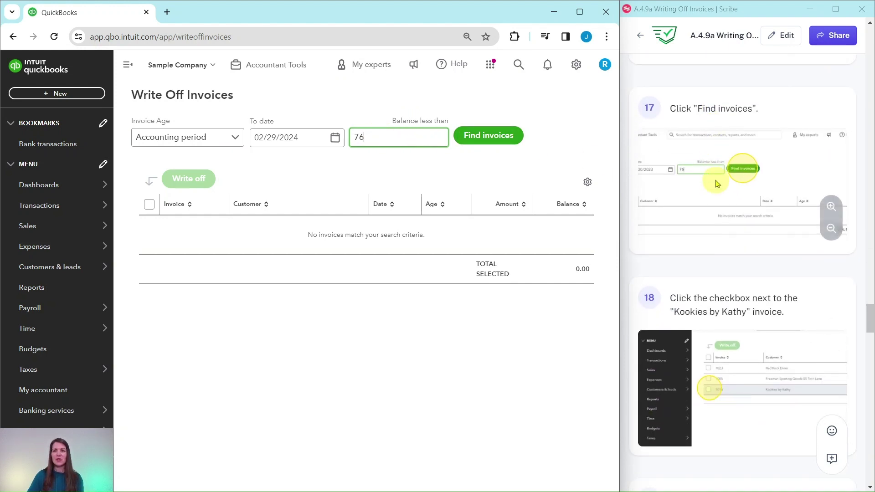
pyautogui.click(487, 139)
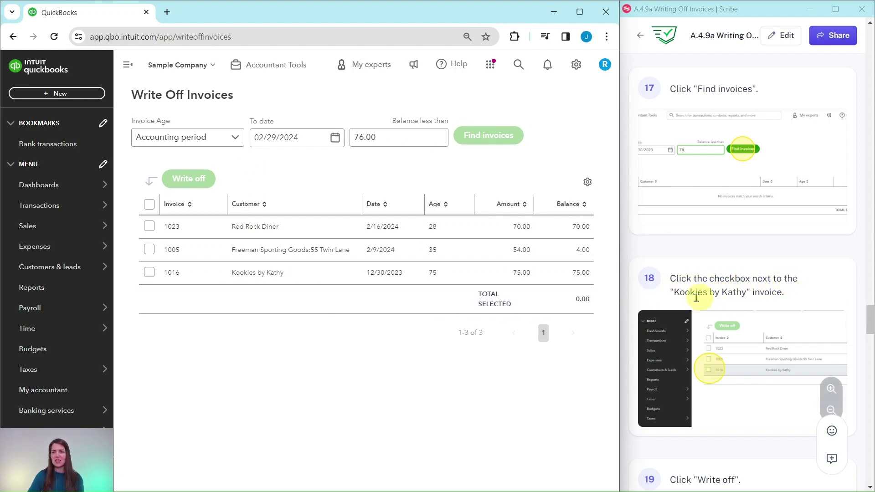
# Write off the Kookies by Kathy invoice 1016 to the Bad Debts account
pyautogui.scroll(-6, 748, 310)
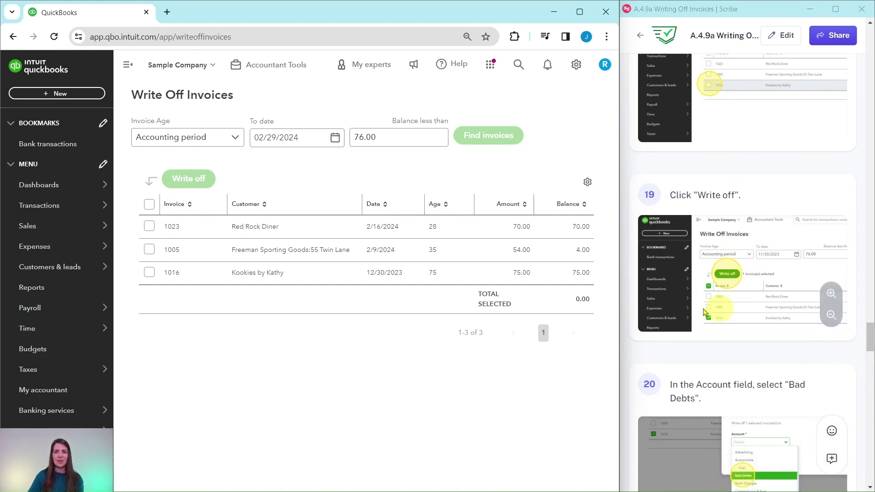
pyautogui.click(149, 274)
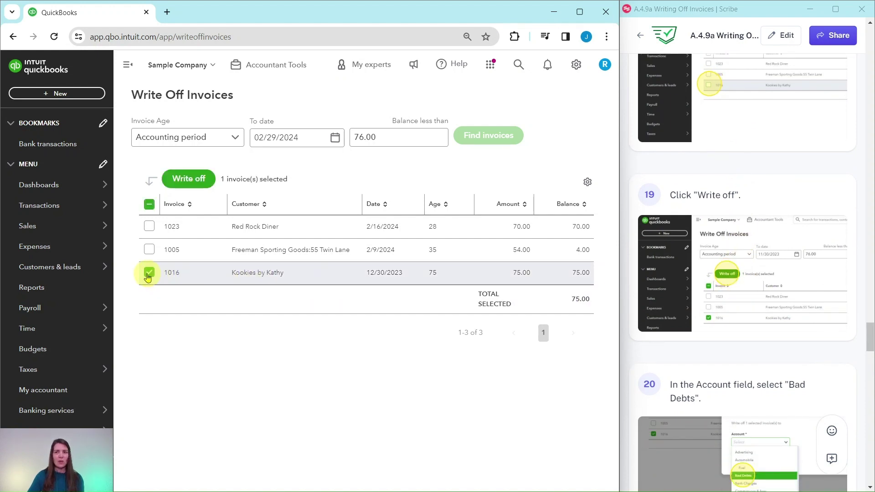
pyautogui.click(190, 183)
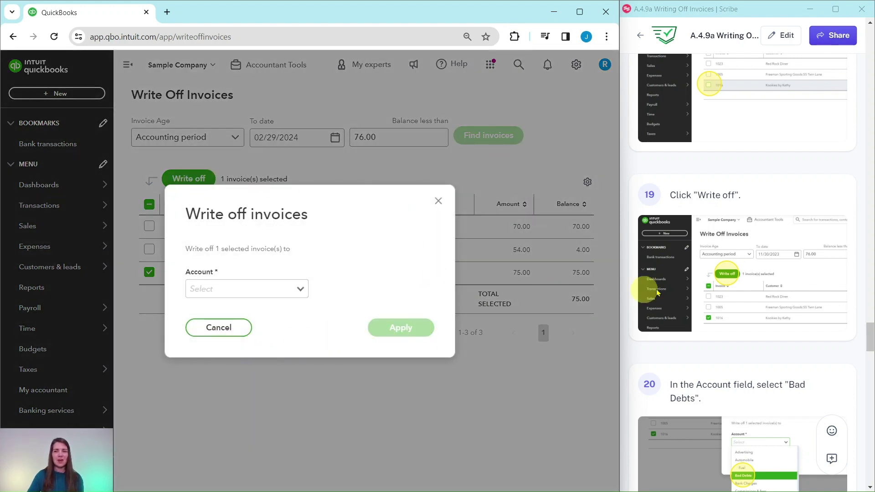
pyautogui.scroll(-6, 750, 262)
pyautogui.moveTo(747, 257)
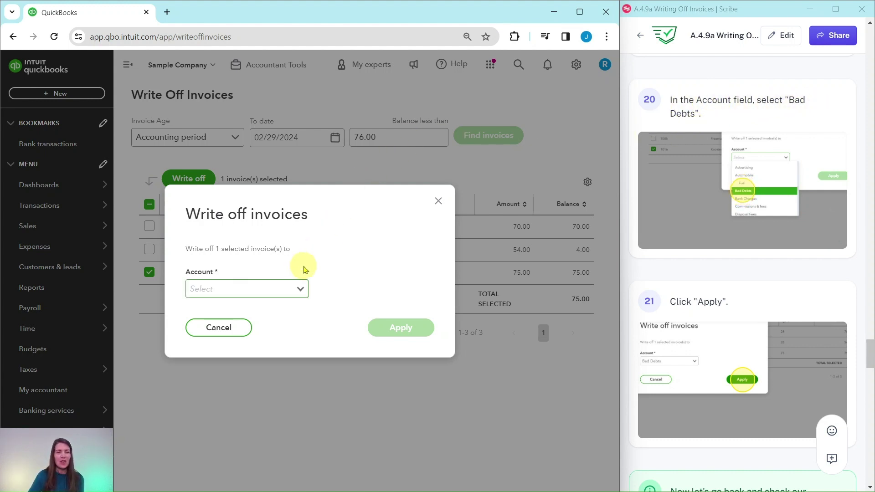
pyautogui.click(301, 292)
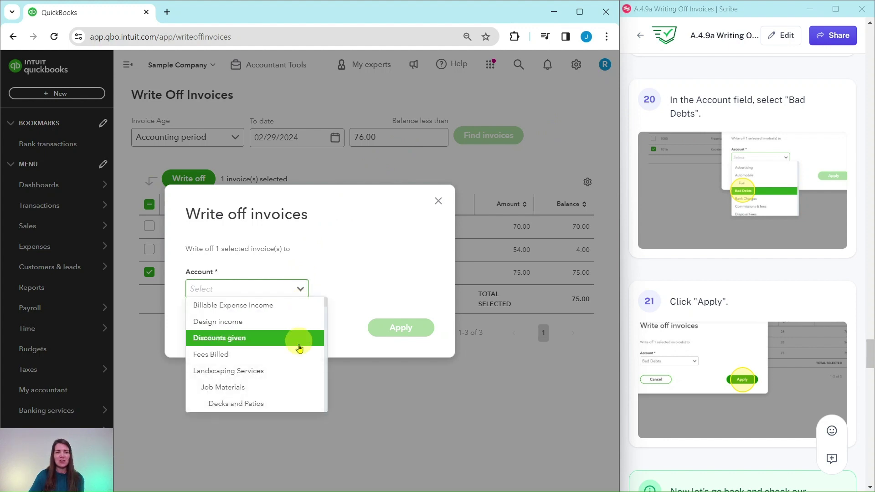
pyautogui.click(218, 289)
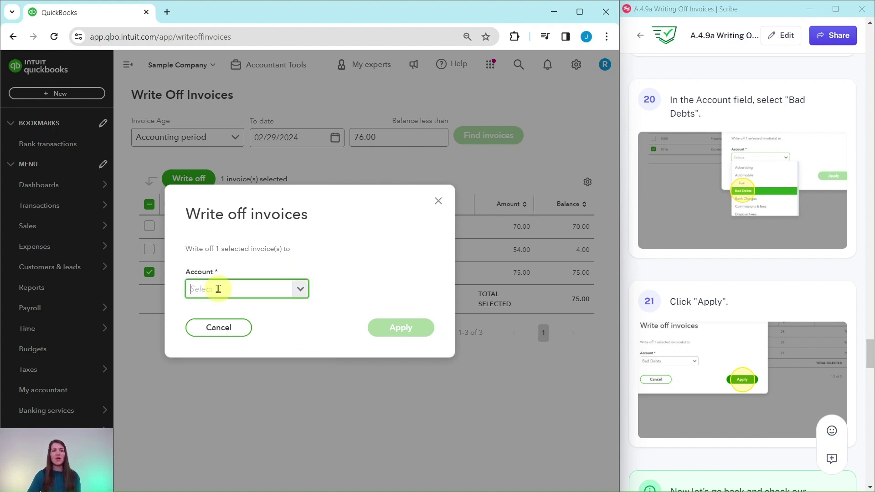
pyautogui.write('Bad D')
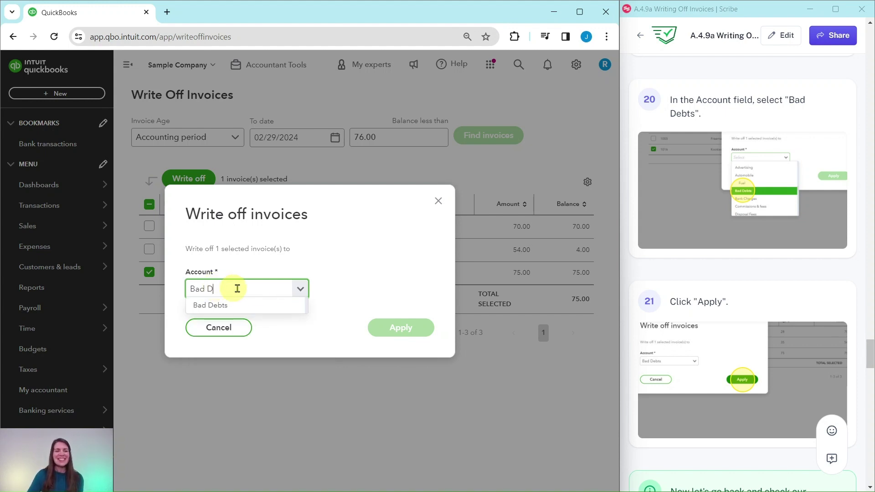
pyautogui.click(212, 309)
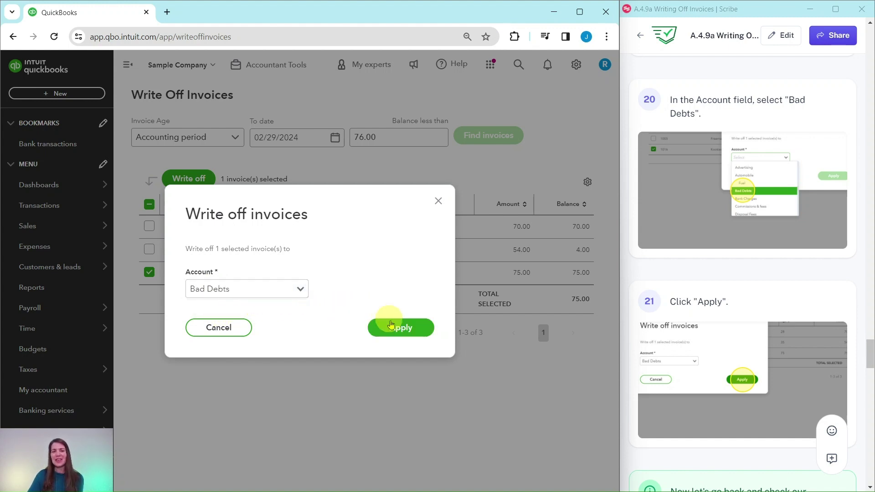
pyautogui.click(404, 331)
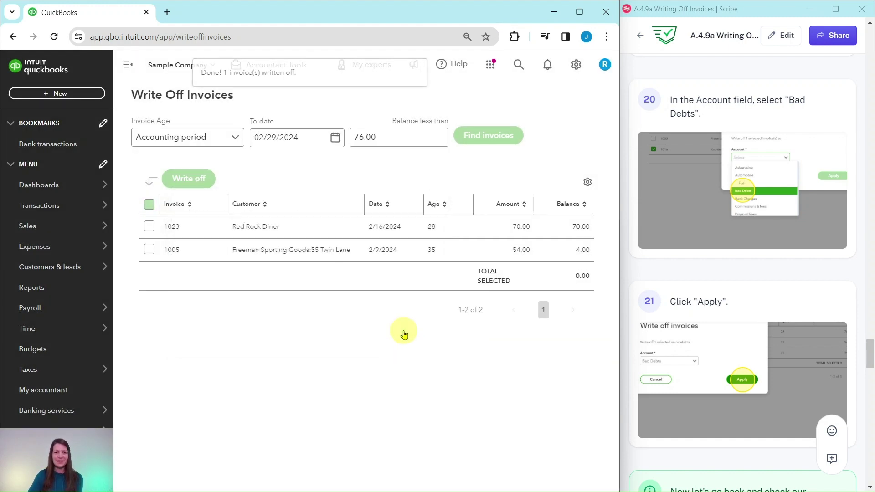
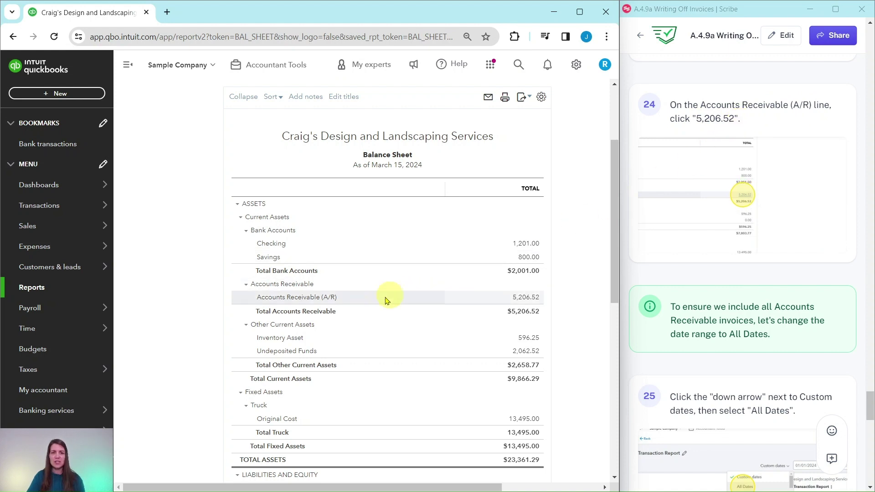
# Open the Accounts Receivable (A/R) transactions from the balance sheet and set the report period to All Dates
pyautogui.click(526, 301)
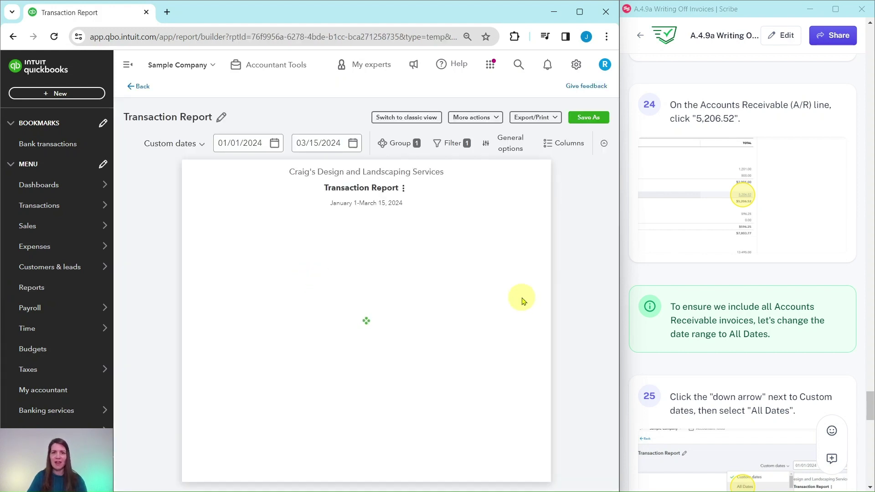
pyautogui.scroll(-3, 710, 247)
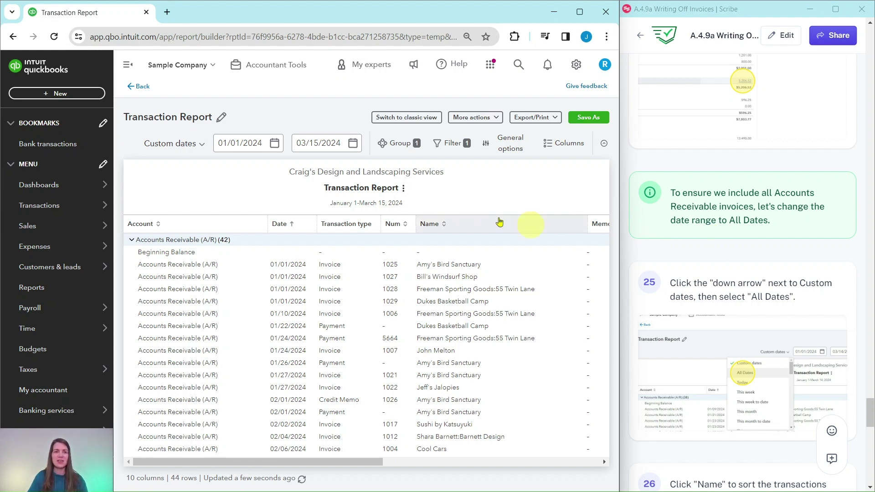
pyautogui.click(201, 147)
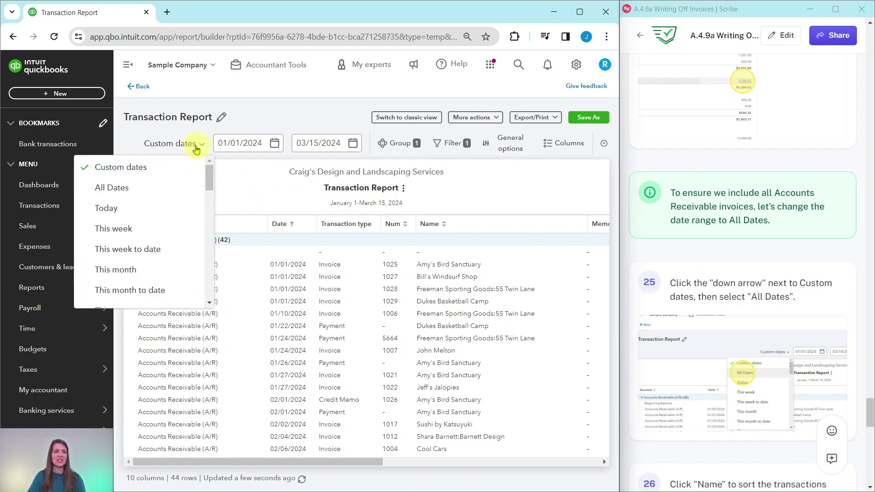
pyautogui.click(104, 187)
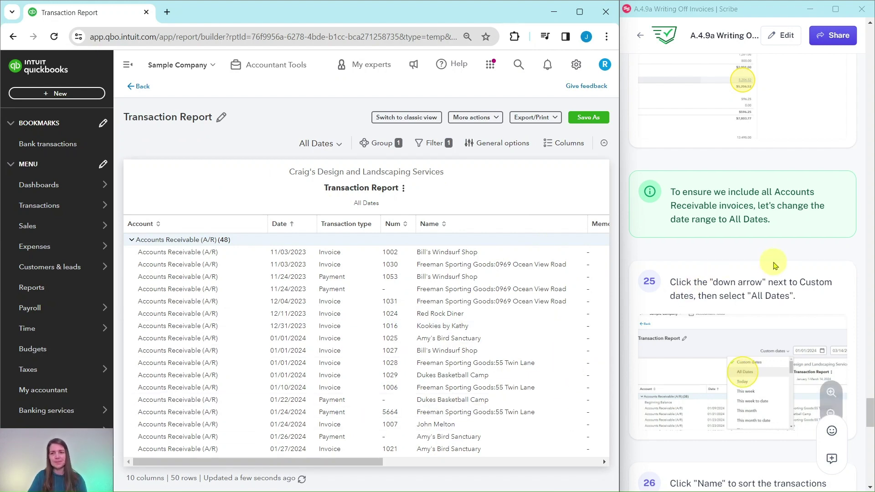
# Sort the transaction report by name and open the Kookies by Kathy invoice 1016
pyautogui.scroll(-7, 775, 265)
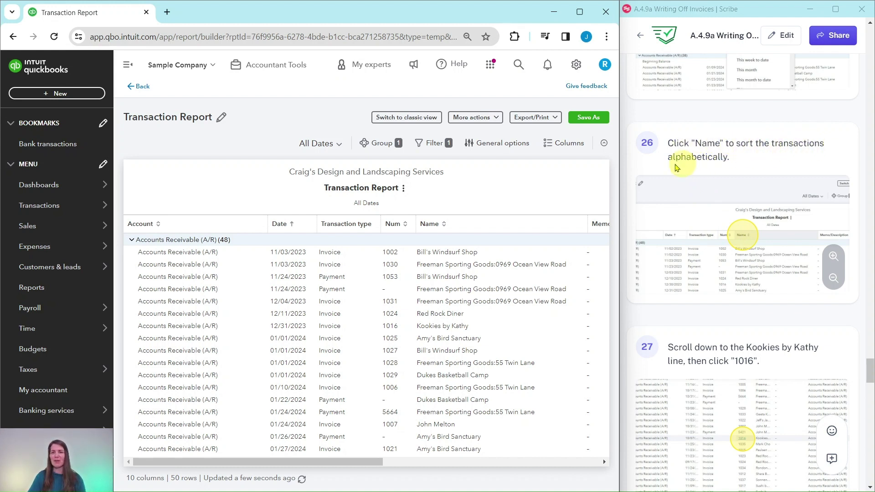
pyautogui.click(429, 225)
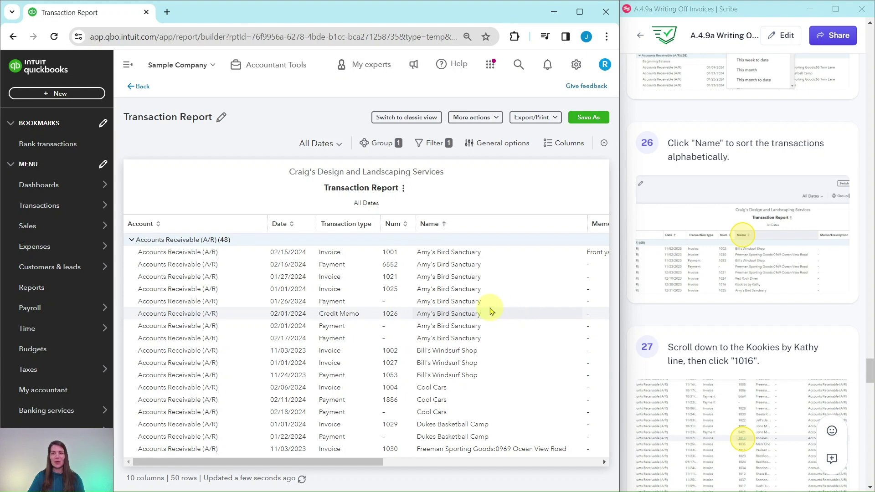
pyautogui.scroll(-4, 492, 311)
pyautogui.scroll(-4, 487, 307)
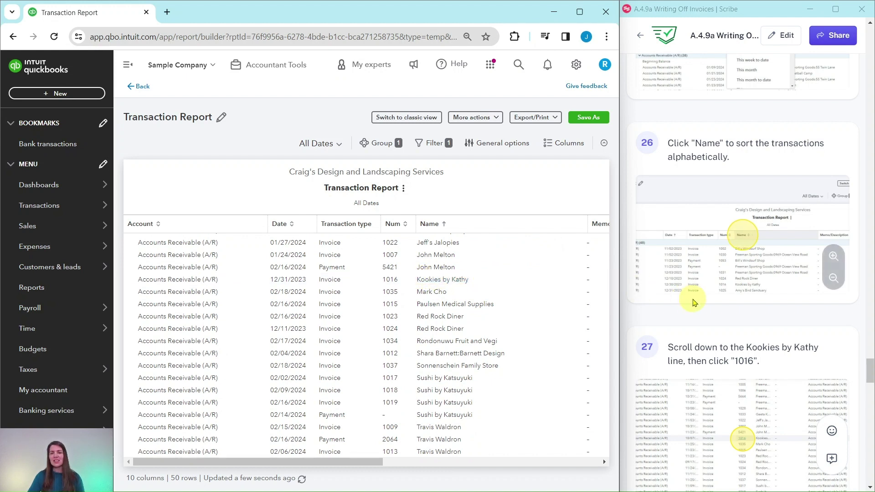
pyautogui.scroll(-5, 693, 302)
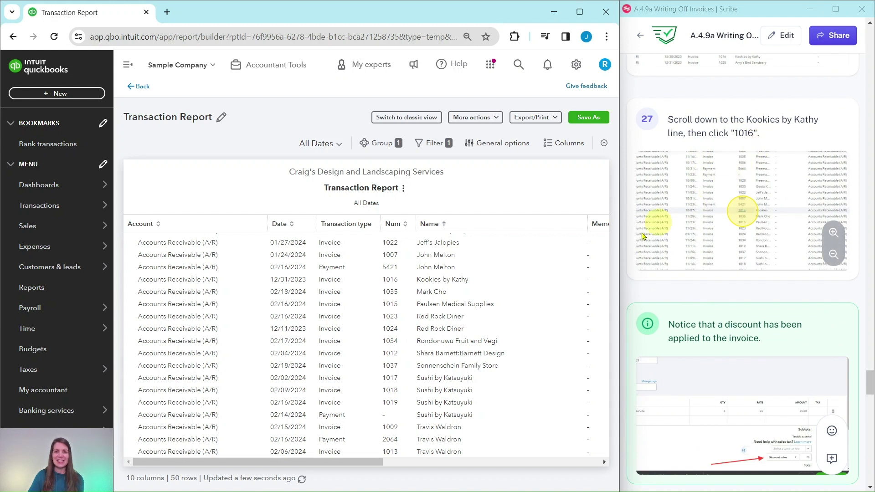
pyautogui.click(390, 280)
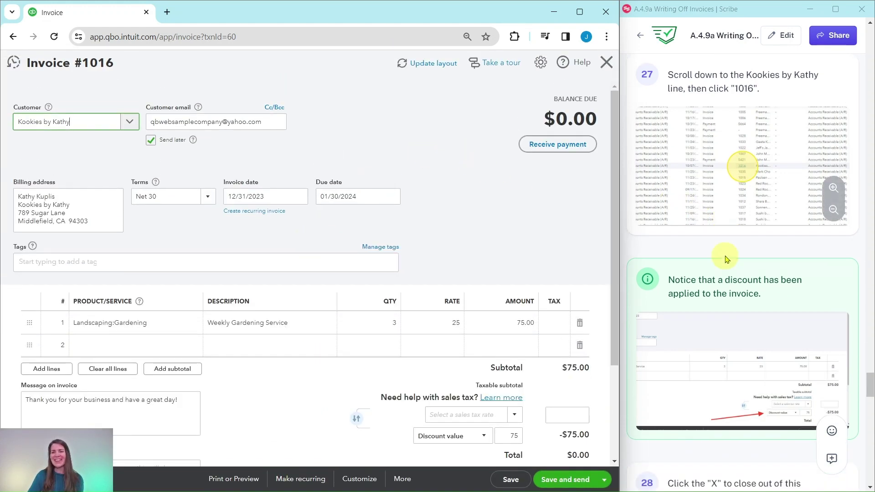
# Examine the discount, total and balance due on the Kookies by Kathy invoice, and close it without changes
pyautogui.scroll(-4, 725, 250)
pyautogui.scroll(-1, 727, 246)
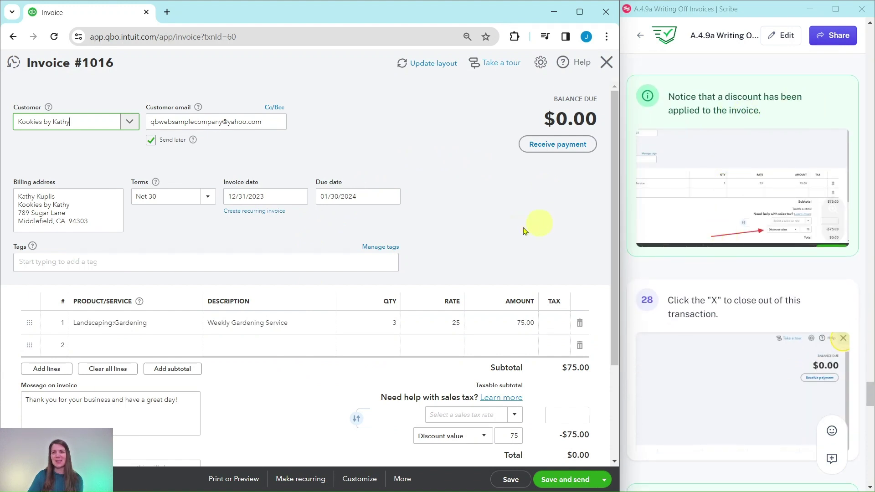
pyautogui.scroll(-3, 504, 226)
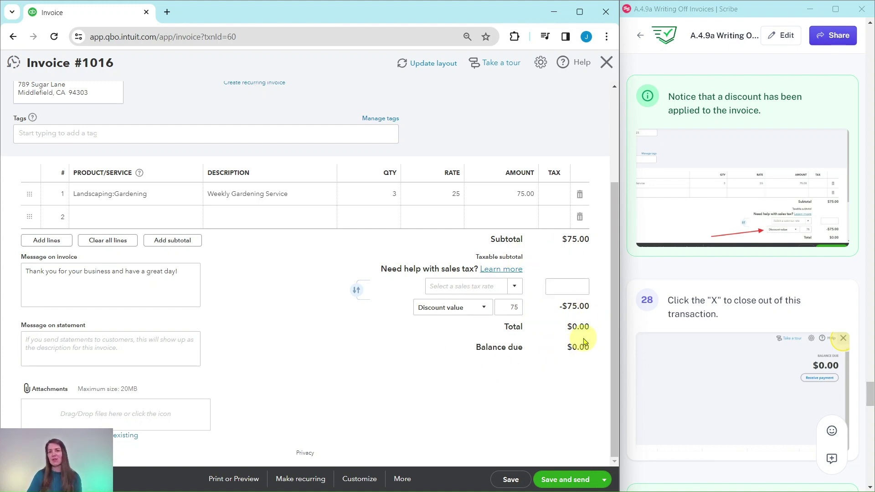
pyautogui.scroll(-1, 651, 333)
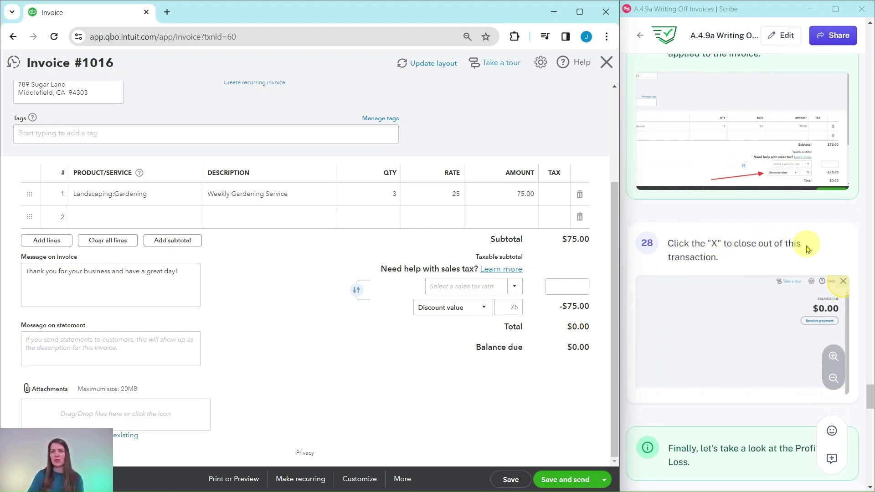
pyautogui.scroll(3, 370, 343)
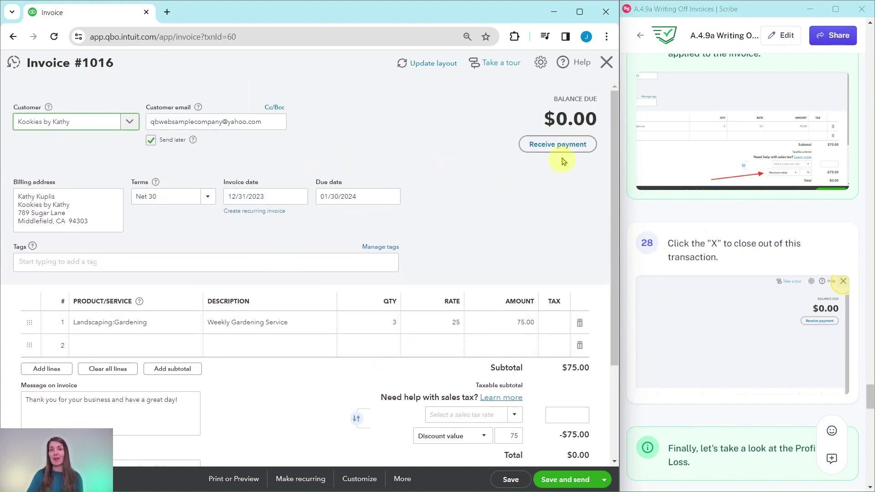
pyautogui.click(607, 64)
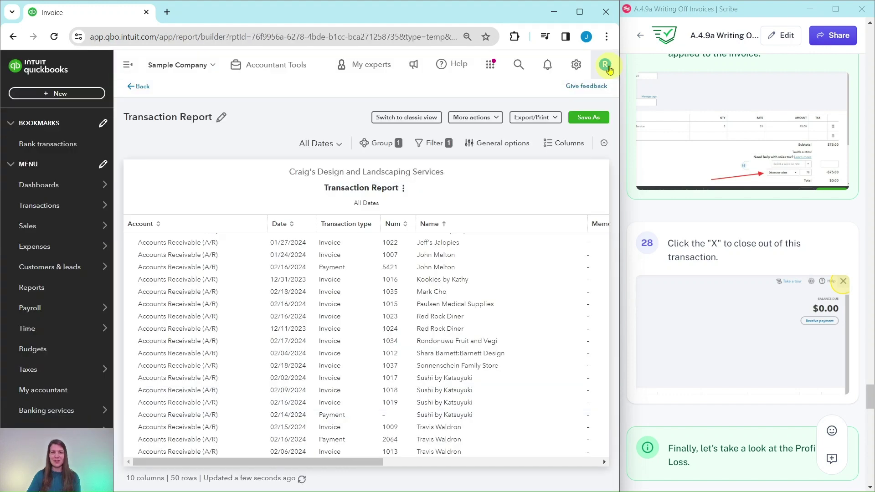
# Open the Profit and Loss report from the list of favorite reports
pyautogui.scroll(-3, 681, 188)
pyautogui.scroll(-4, 682, 189)
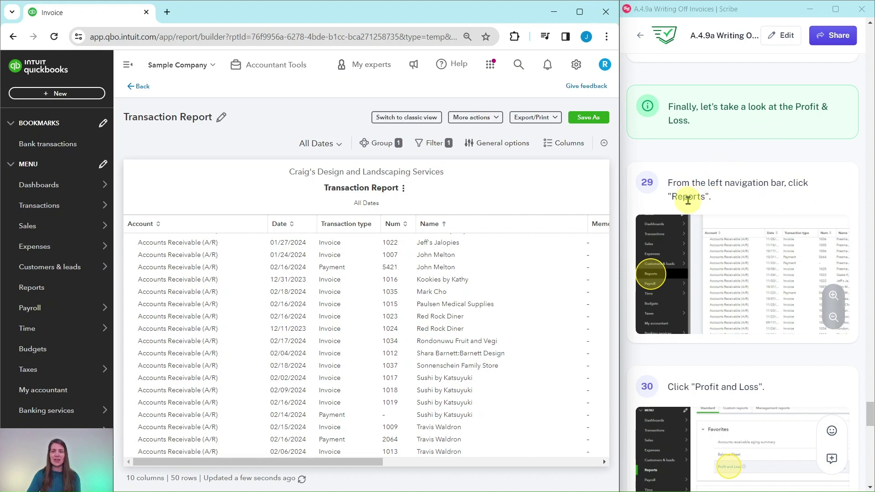
pyautogui.click(26, 291)
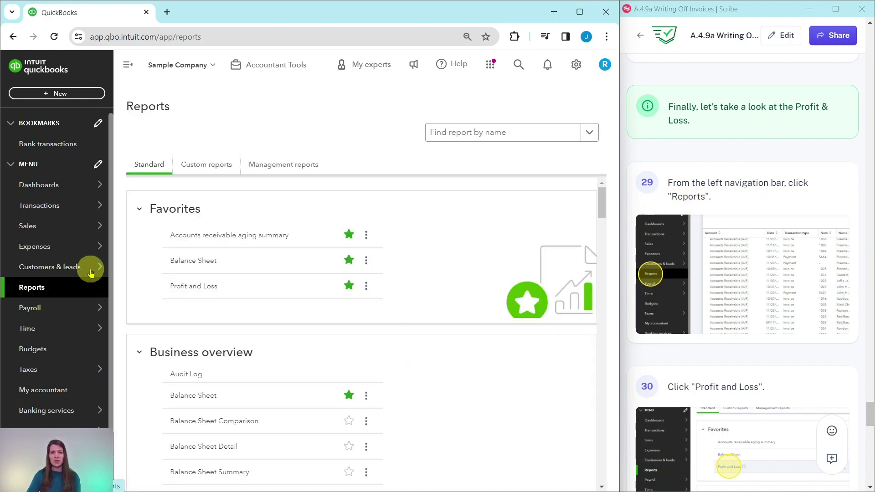
pyautogui.scroll(-6, 730, 228)
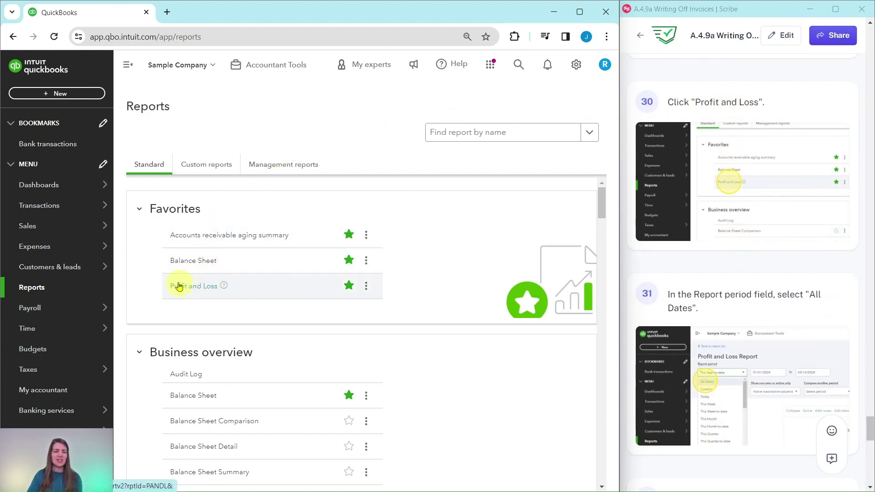
pyautogui.scroll(-5, 228, 283)
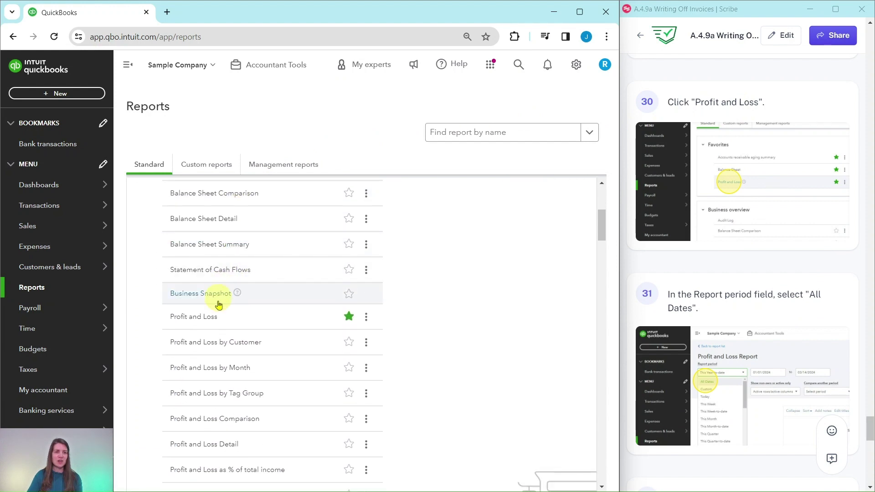
pyautogui.scroll(5, 218, 301)
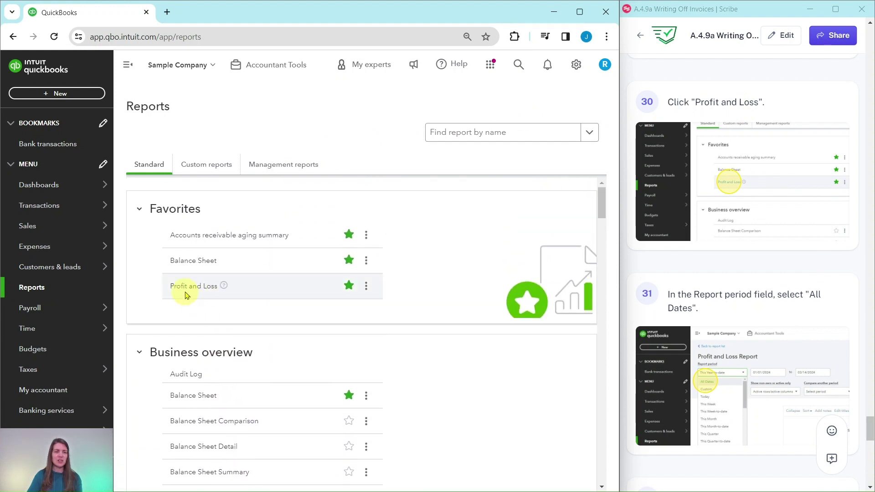
pyautogui.click(191, 286)
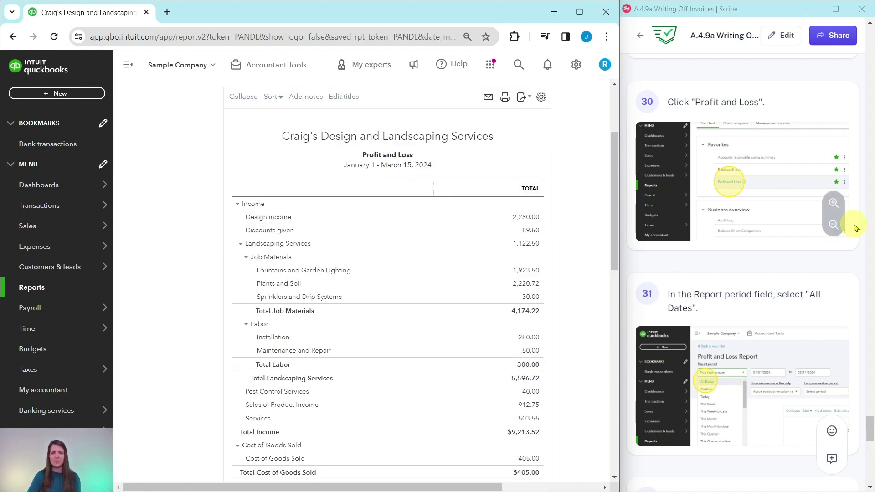
# Set the Profit and Loss report period to All Dates and run the report
pyautogui.scroll(-1, 764, 233)
pyautogui.scroll(-1, 765, 233)
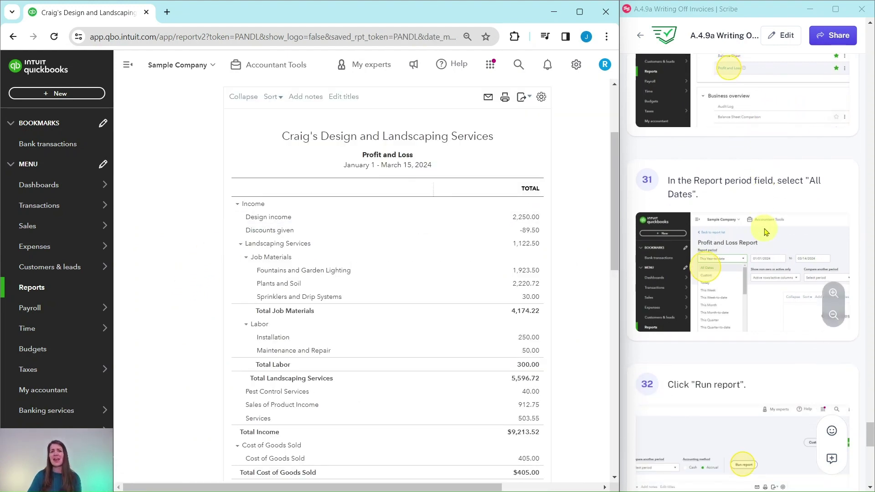
pyautogui.scroll(-1, 765, 233)
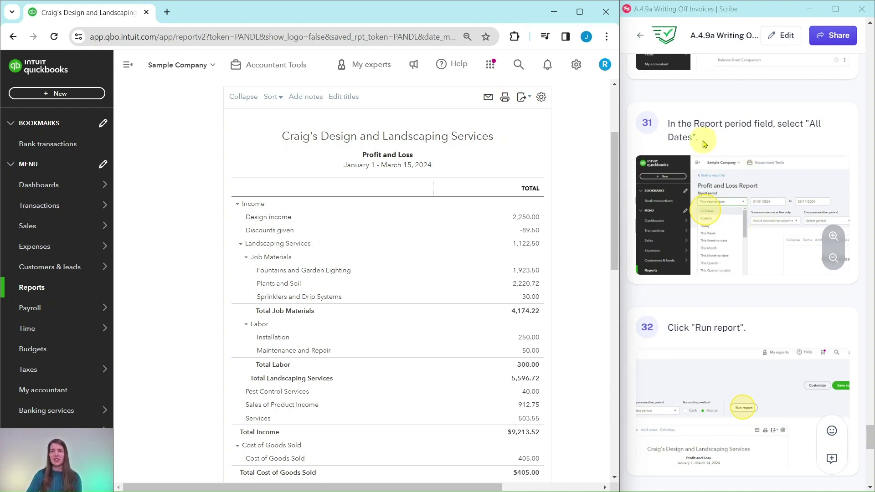
pyautogui.scroll(3, 173, 150)
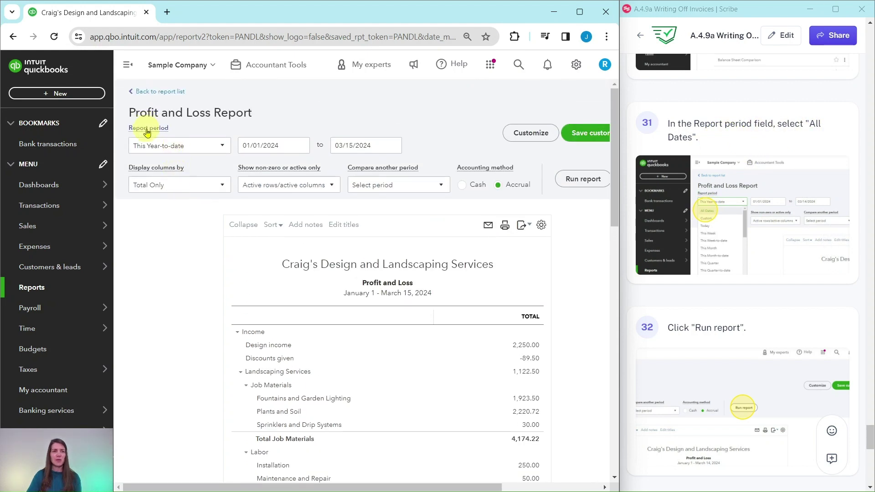
pyautogui.click(222, 146)
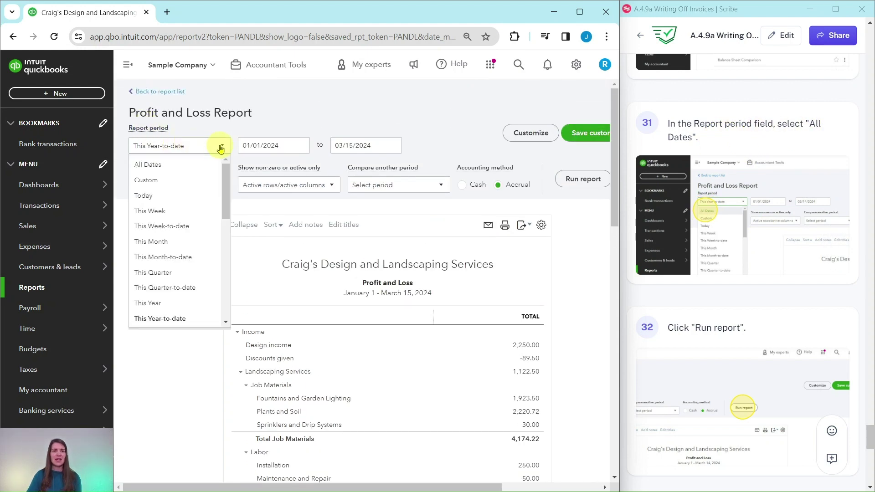
pyautogui.click(148, 165)
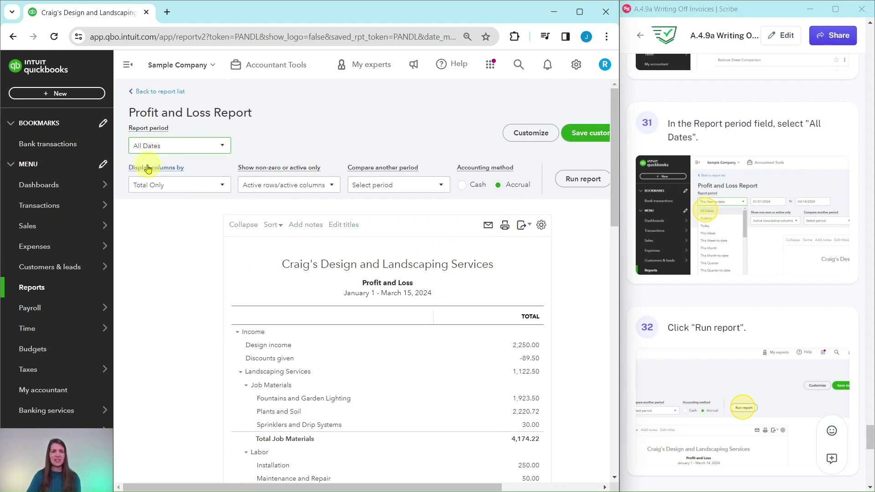
pyautogui.click(584, 180)
# Examine the Bad Debts line under Expenses in the Profit and Loss report and the guide's notes on Write Off tool limits
pyautogui.scroll(-8, 728, 221)
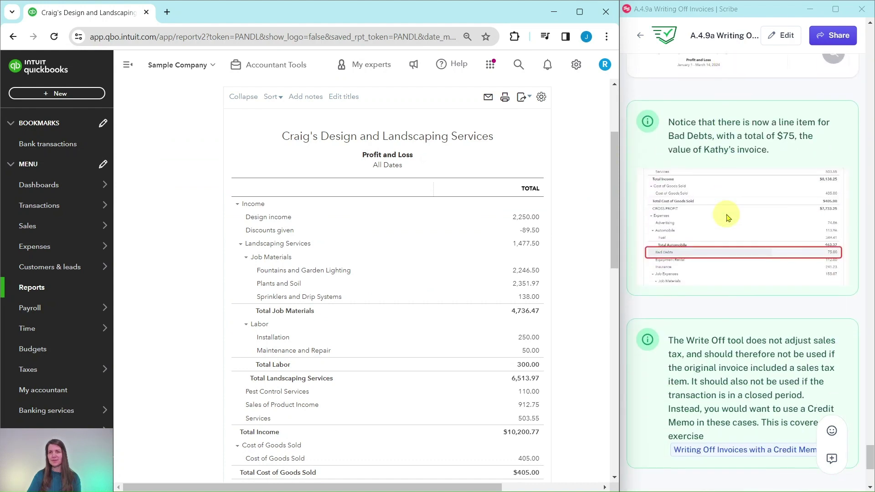
pyautogui.scroll(-1, 728, 218)
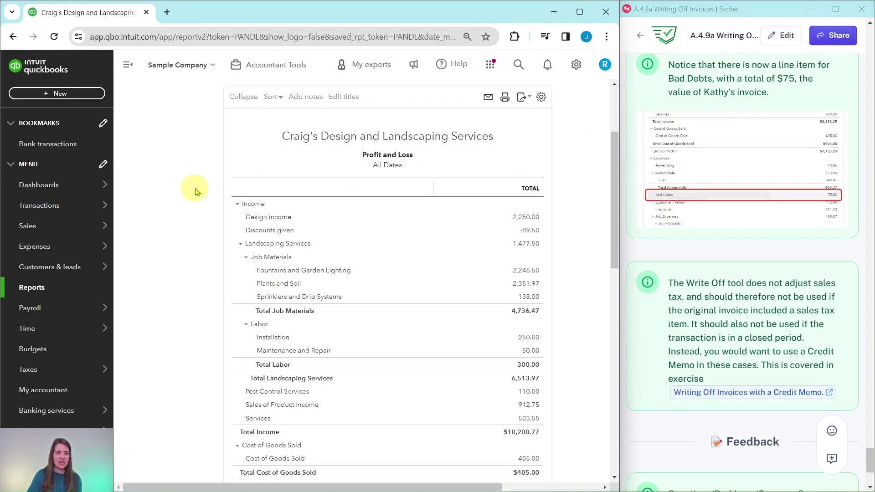
pyautogui.scroll(-3, 196, 185)
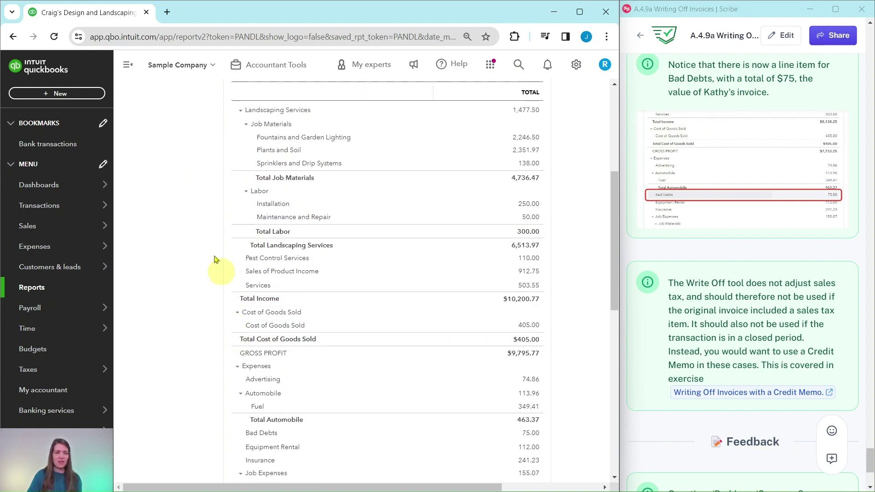
pyautogui.scroll(-4, 212, 210)
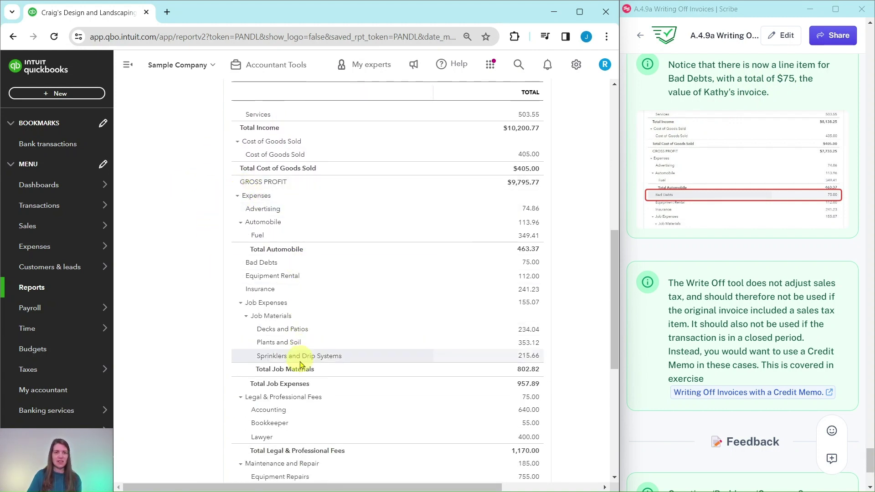
pyautogui.scroll(-2, 176, 263)
pyautogui.scroll(1, 196, 256)
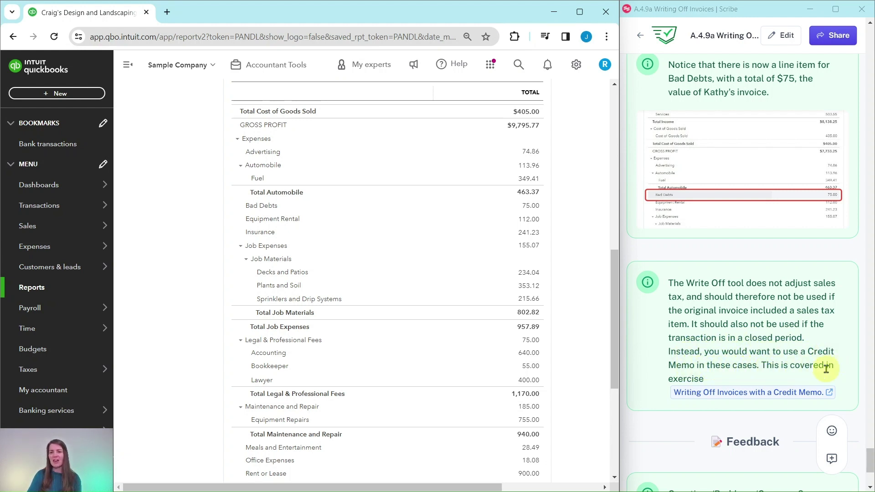
pyautogui.scroll(-1, 721, 349)
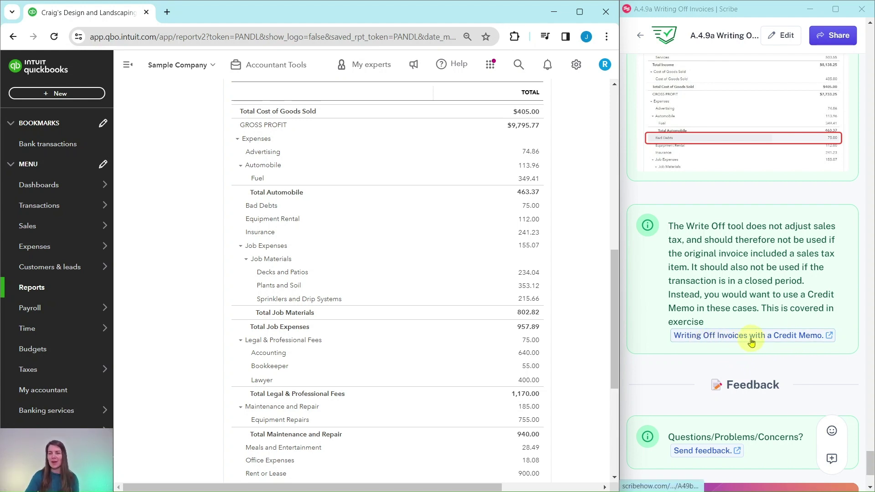
pyautogui.scroll(1, 734, 325)
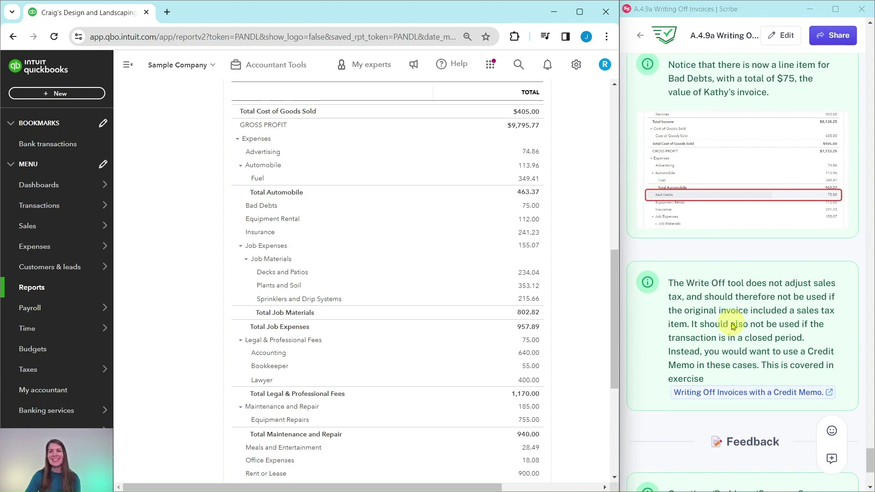